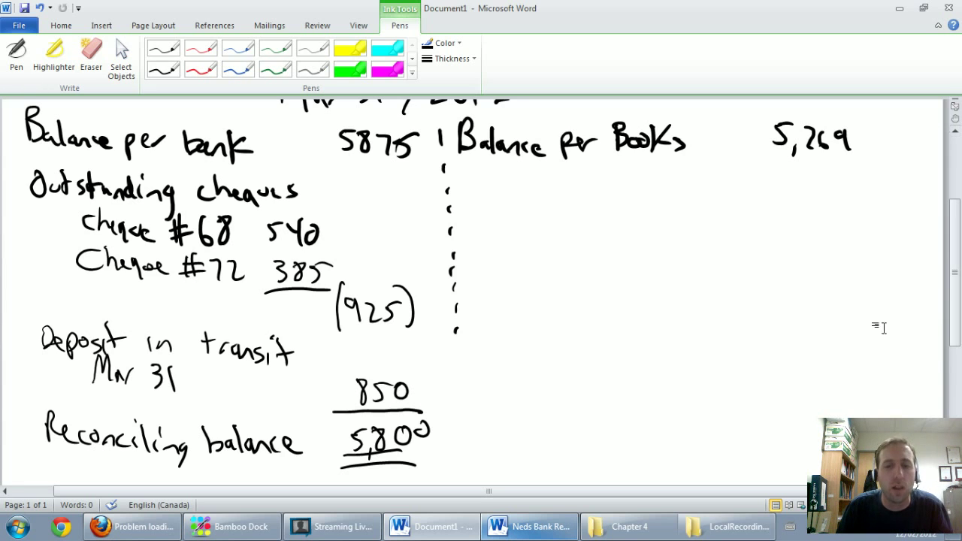
{"action": "left_click", "coordinate": [530, 527]}
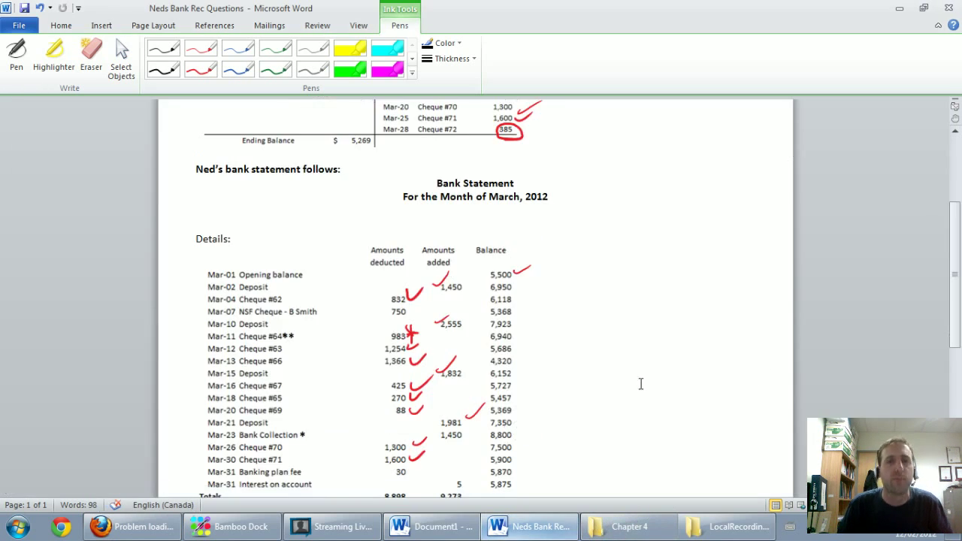
{"action": "scroll", "coordinate": [882, 326], "scroll_direction": "up", "scroll_amount": 1}
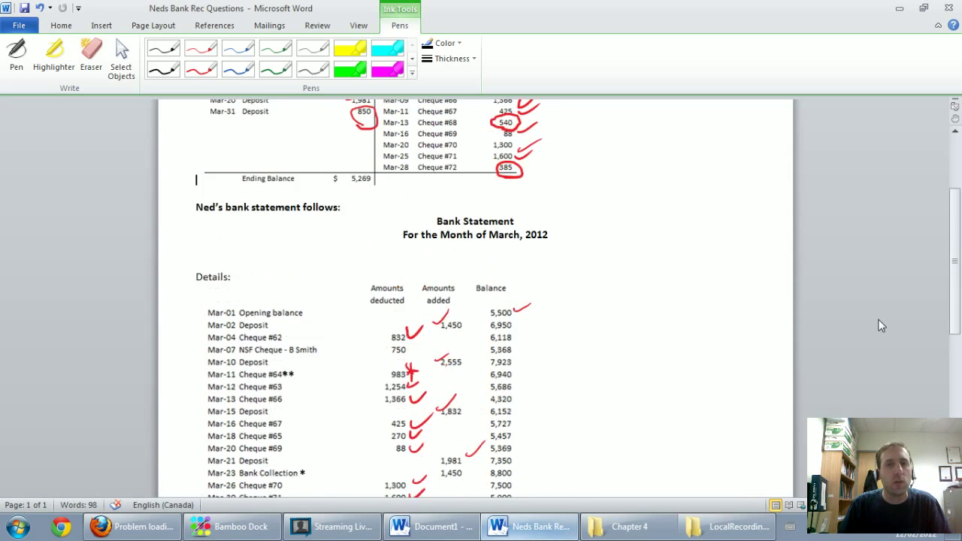
{"action": "scroll", "coordinate": [882, 325], "scroll_direction": "up", "scroll_amount": 1}
{"action": "scroll", "coordinate": [882, 325], "scroll_direction": "up", "scroll_amount": 1}
{"action": "scroll", "coordinate": [882, 326], "scroll_direction": "up", "scroll_amount": 2}
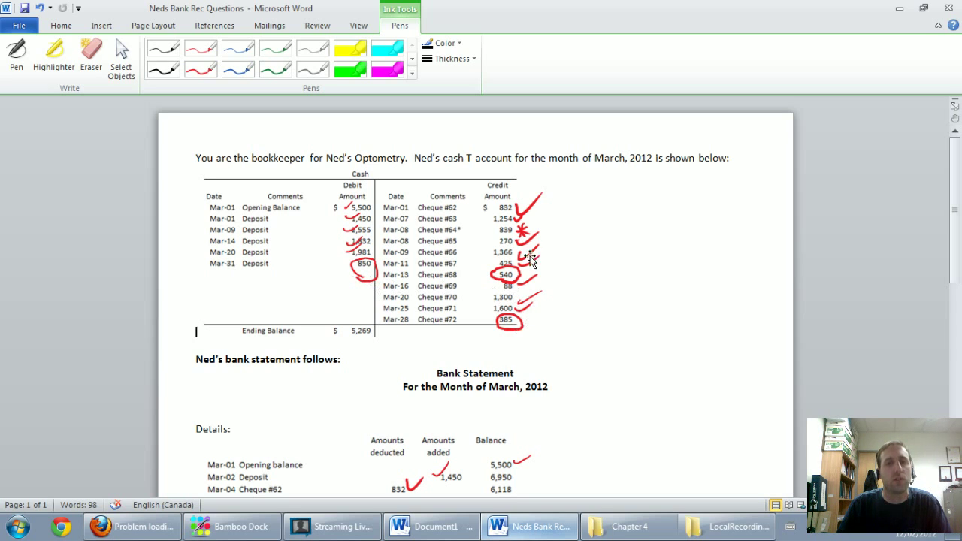
{"action": "scroll", "coordinate": [521, 258], "scroll_direction": "down", "scroll_amount": 1}
{"action": "scroll", "coordinate": [522, 258], "scroll_direction": "down", "scroll_amount": 1}
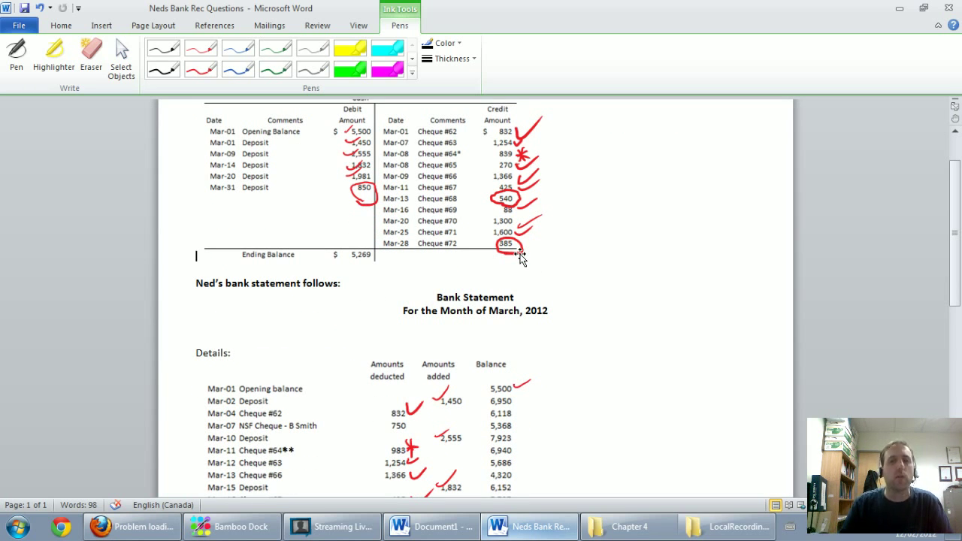
{"action": "scroll", "coordinate": [521, 258], "scroll_direction": "down", "scroll_amount": 1}
{"action": "scroll", "coordinate": [463, 372], "scroll_direction": "down", "scroll_amount": 2}
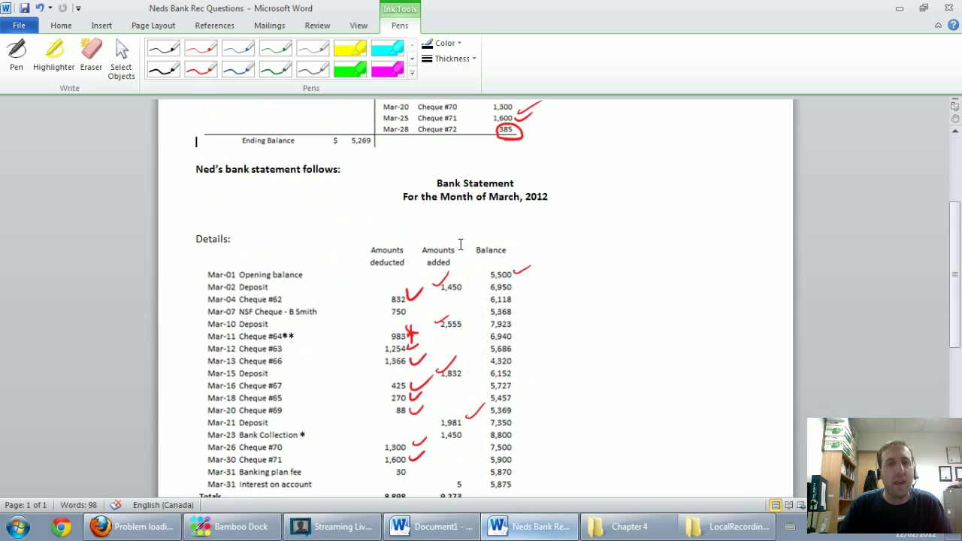
{"action": "scroll", "coordinate": [461, 242], "scroll_direction": "down", "scroll_amount": 1}
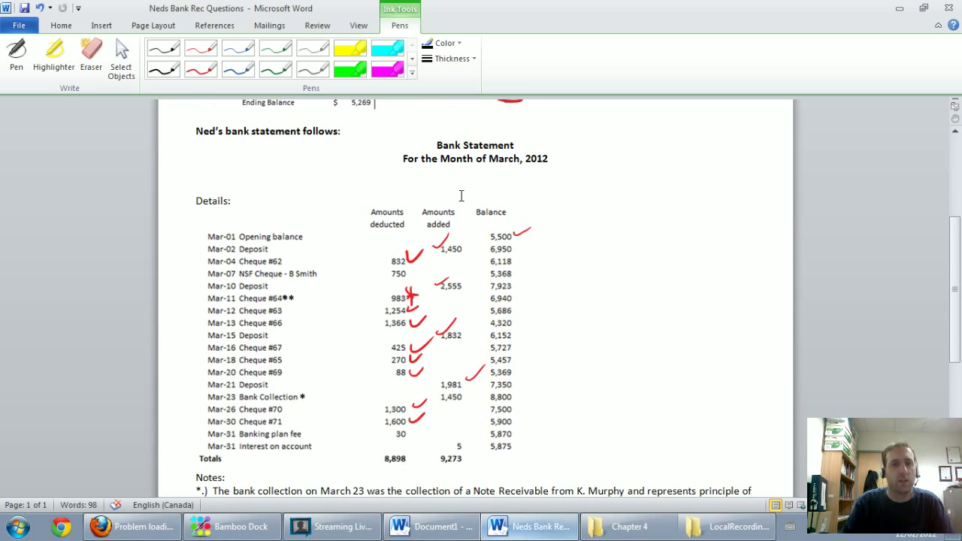
With the red pen, circle the 750 NSF cheque on the bank statement
{"action": "left_click", "coordinate": [201, 50]}
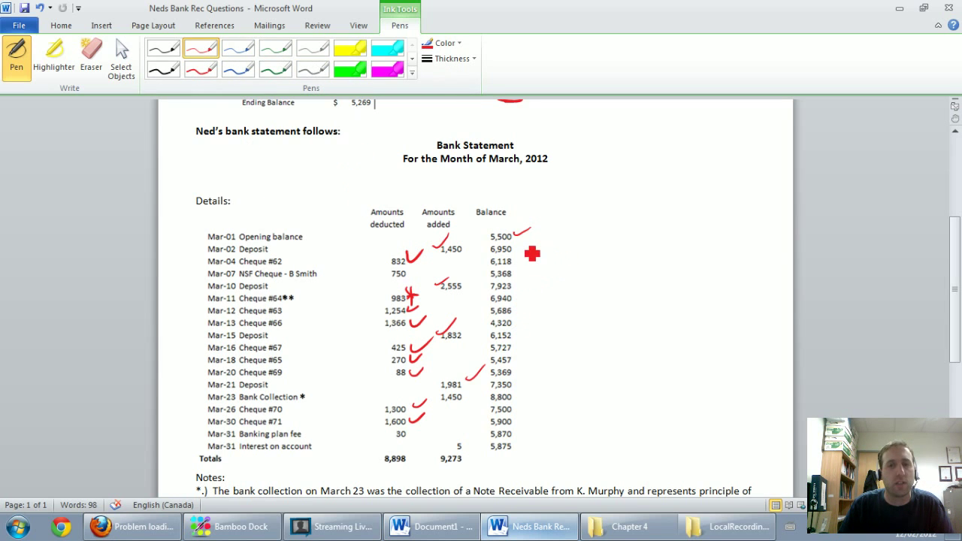
{"action": "scroll", "coordinate": [481, 243], "scroll_direction": "up", "scroll_amount": 1}
{"action": "scroll", "coordinate": [529, 260], "scroll_direction": "down", "scroll_amount": 1}
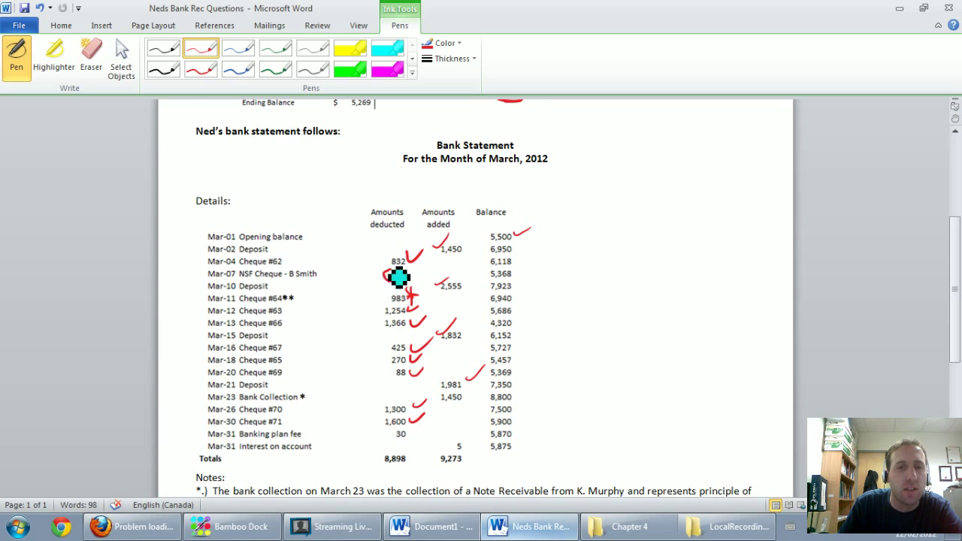
{"action": "left_click_drag", "start_coordinate": [412, 271], "coordinate": [404, 281]}
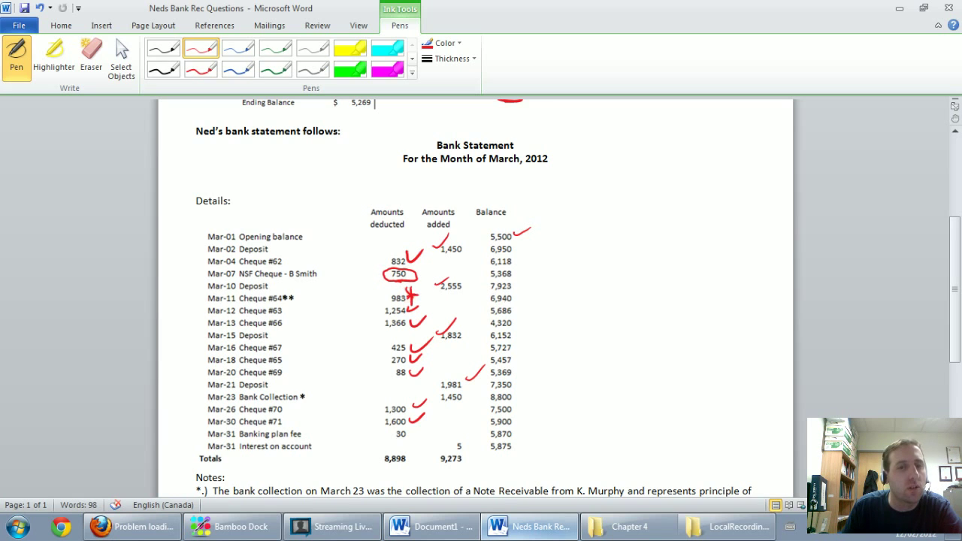
Tick off the 425 cheque #67 amount and underline the cheque #64 note as an error
{"action": "scroll", "coordinate": [547, 311], "scroll_direction": "up", "scroll_amount": 1}
{"action": "scroll", "coordinate": [547, 312], "scroll_direction": "up", "scroll_amount": 3}
{"action": "scroll", "coordinate": [546, 311], "scroll_direction": "up", "scroll_amount": 1}
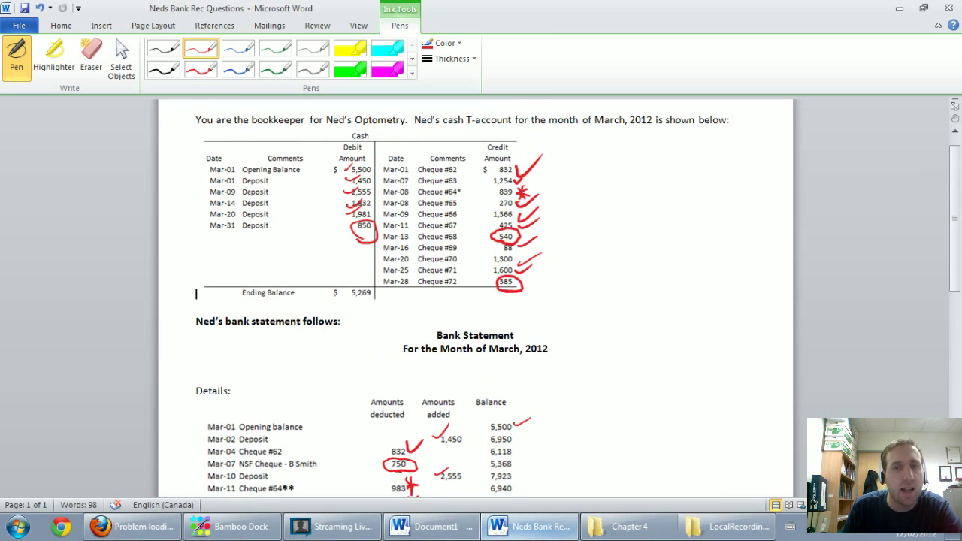
{"action": "scroll", "coordinate": [499, 240], "scroll_direction": "down", "scroll_amount": 1}
{"action": "scroll", "coordinate": [481, 246], "scroll_direction": "down", "scroll_amount": 1}
{"action": "scroll", "coordinate": [476, 247], "scroll_direction": "down", "scroll_amount": 1}
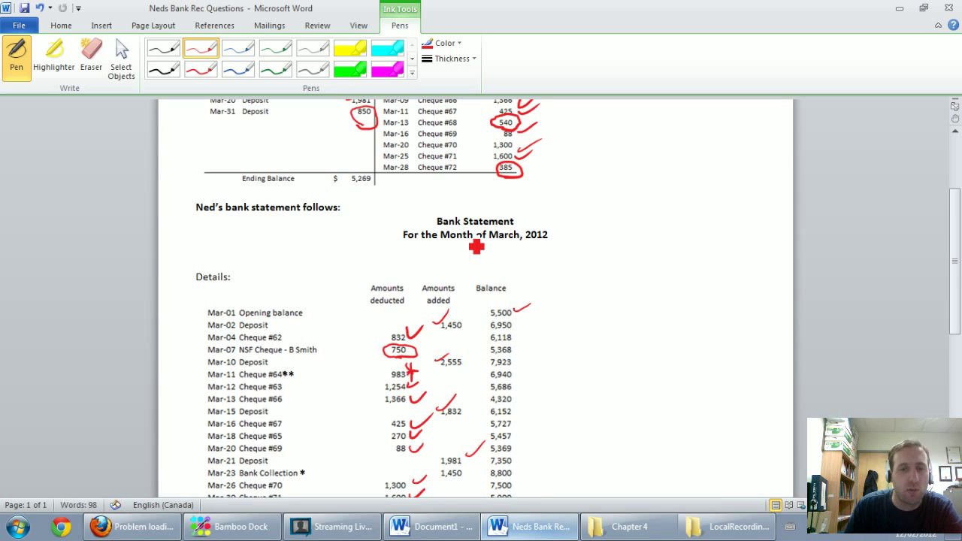
{"action": "scroll", "coordinate": [575, 287], "scroll_direction": "up", "scroll_amount": 3}
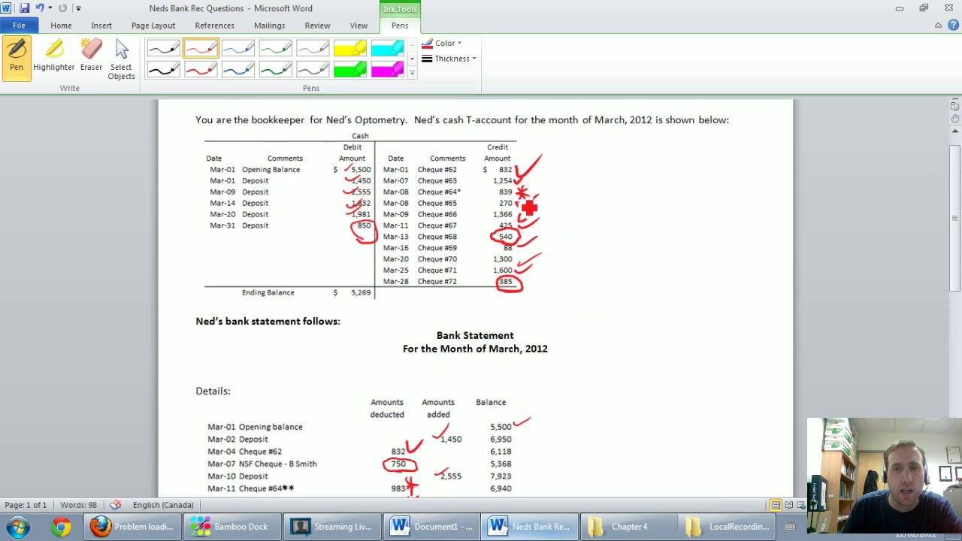
{"action": "scroll", "coordinate": [530, 208], "scroll_direction": "down", "scroll_amount": 2}
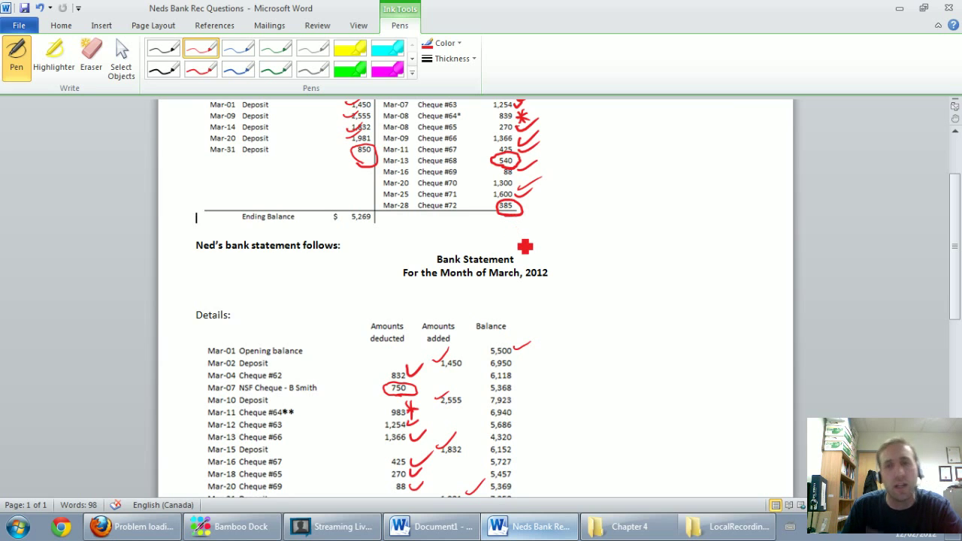
{"action": "scroll", "coordinate": [511, 226], "scroll_direction": "down", "scroll_amount": 1}
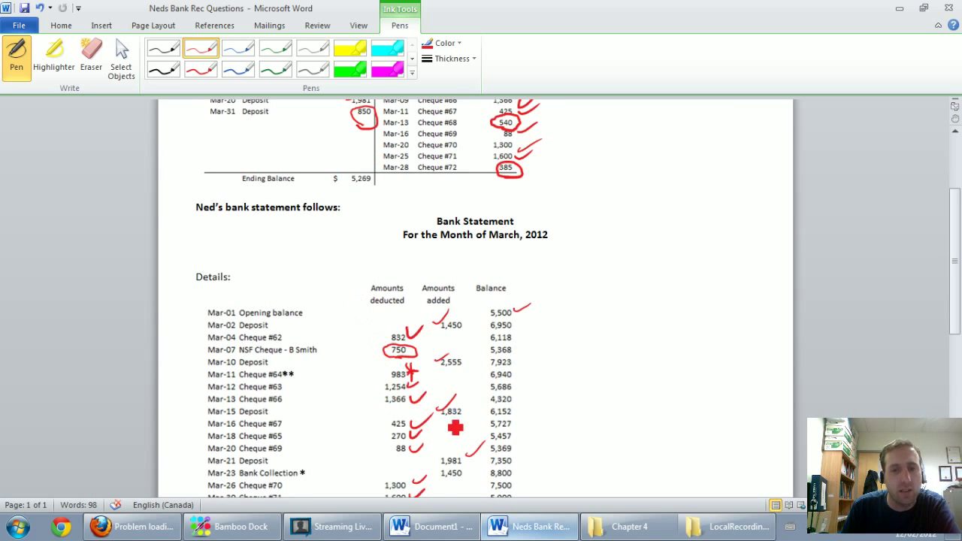
{"action": "left_click_drag", "start_coordinate": [413, 419], "coordinate": [433, 409]}
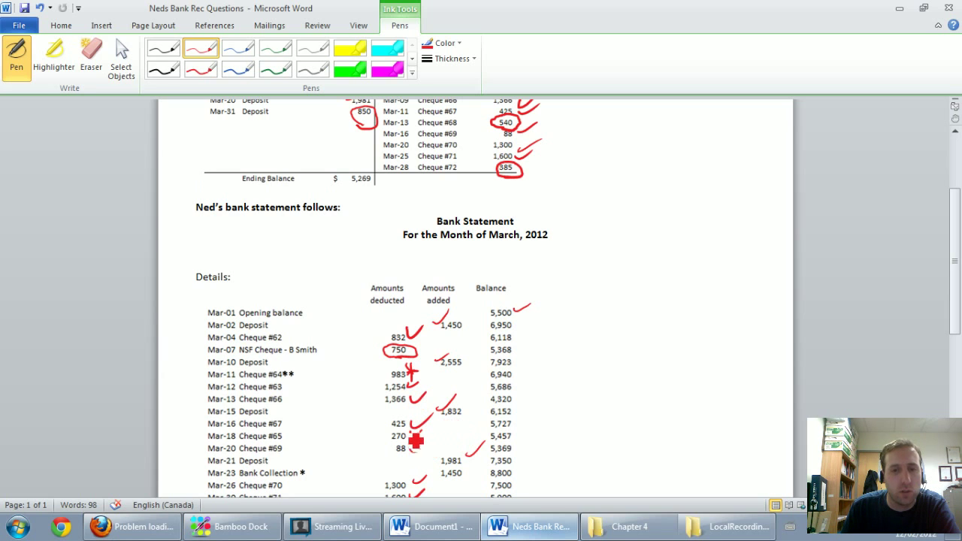
{"action": "scroll", "coordinate": [417, 443], "scroll_direction": "down", "scroll_amount": 1}
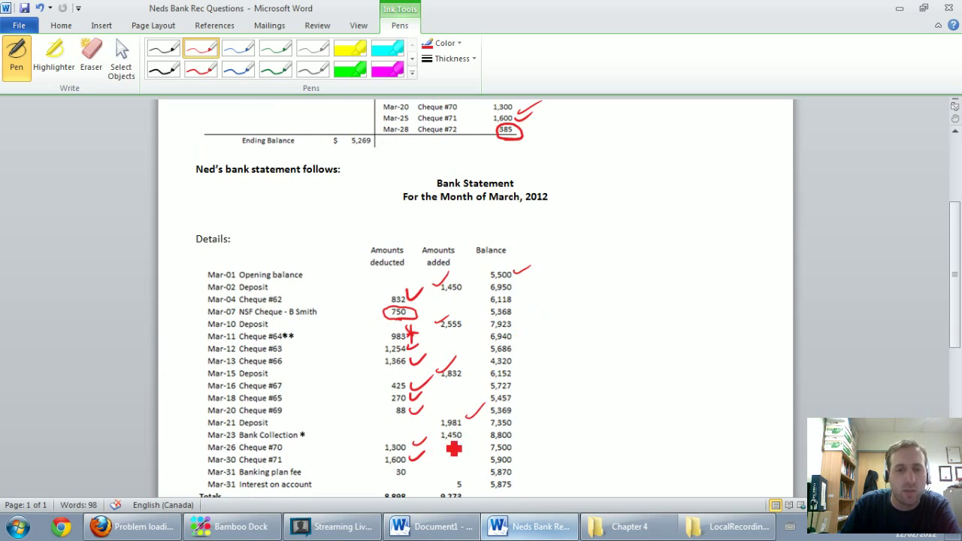
{"action": "left_click_drag", "start_coordinate": [438, 430], "coordinate": [466, 429]}
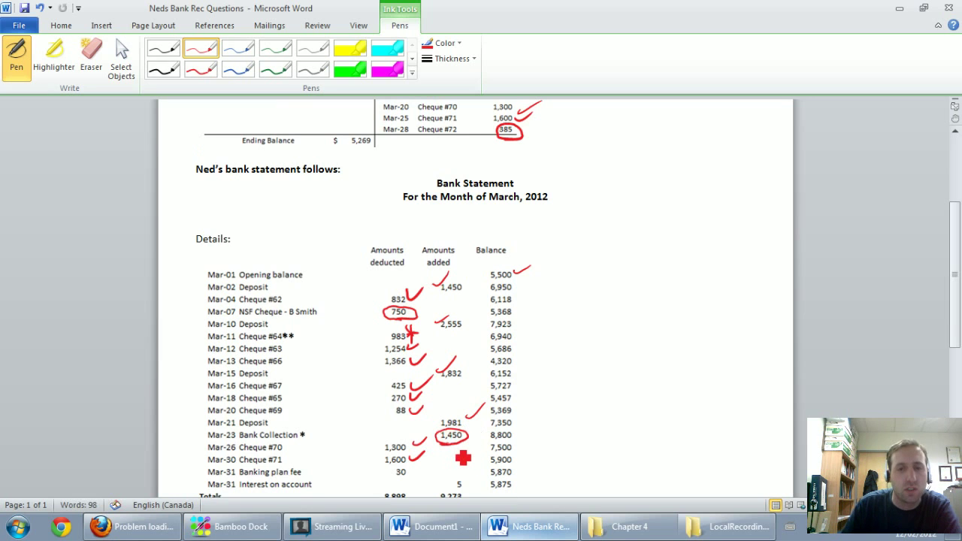
Circle the 30 banking plan fee and the 5 interest on account
{"action": "scroll", "coordinate": [442, 464], "scroll_direction": "down", "scroll_amount": 2}
{"action": "scroll", "coordinate": [442, 464], "scroll_direction": "down", "scroll_amount": 2}
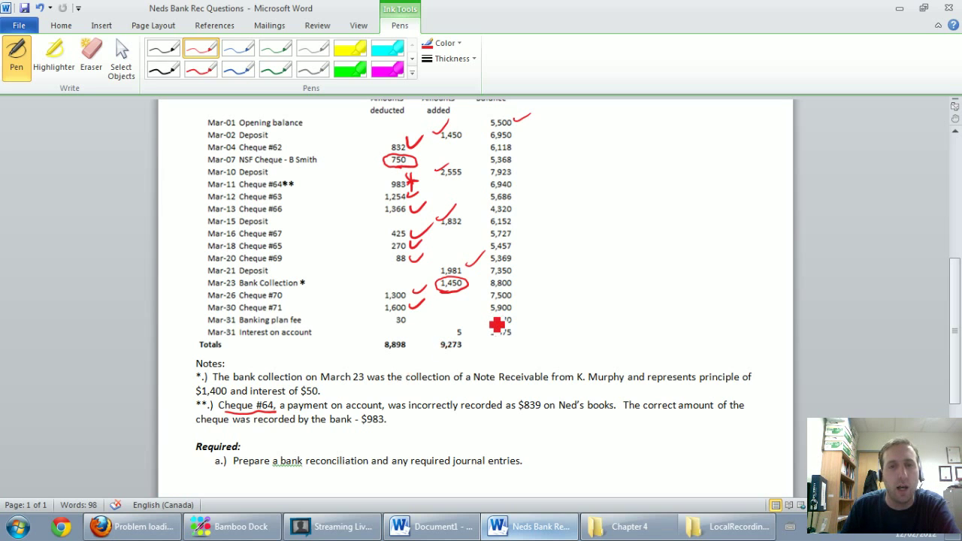
{"action": "scroll", "coordinate": [497, 325], "scroll_direction": "up", "scroll_amount": 1}
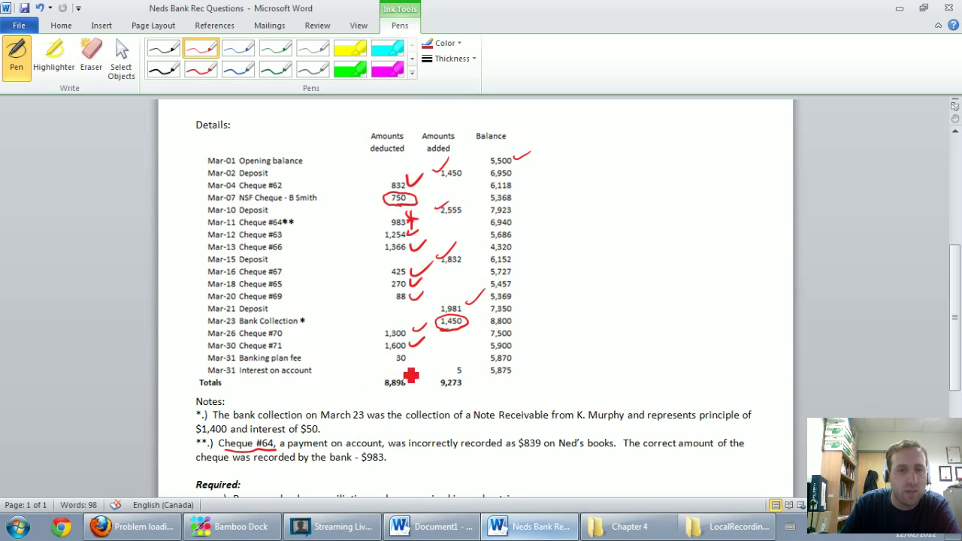
{"action": "left_click_drag", "start_coordinate": [402, 367], "coordinate": [410, 365]}
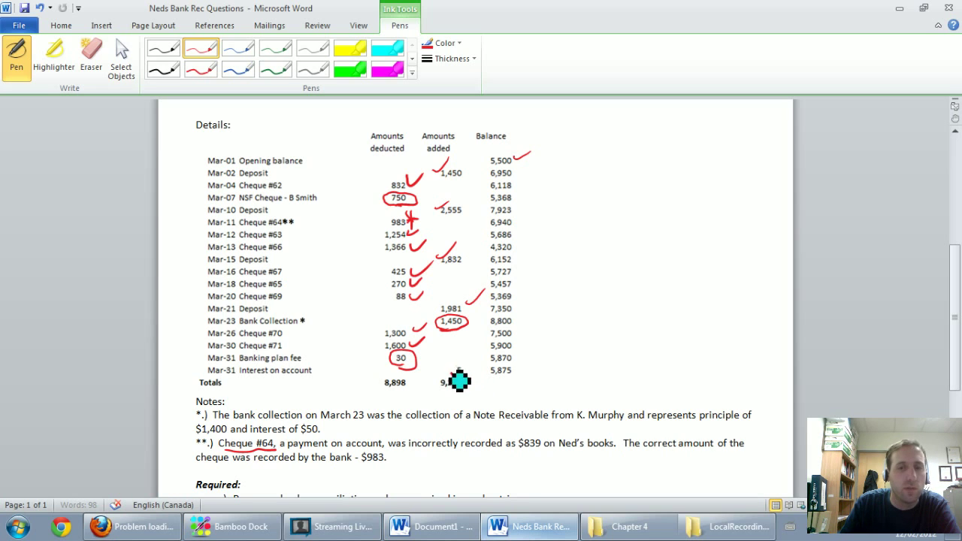
{"action": "left_click_drag", "start_coordinate": [464, 363], "coordinate": [472, 379]}
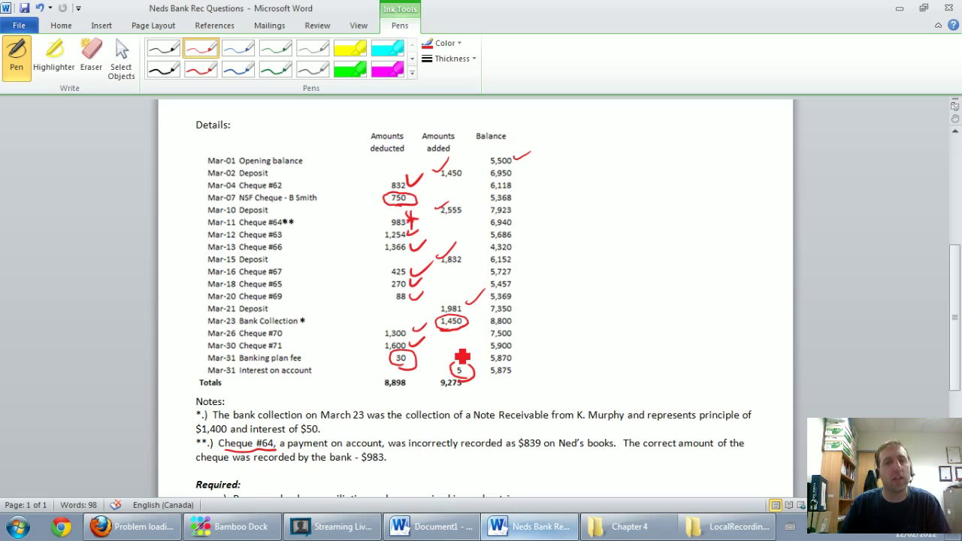
Draw a red tick beside the 1,254 cheque #63 amount on the bank statement
{"action": "scroll", "coordinate": [474, 324], "scroll_direction": "up", "scroll_amount": 5}
{"action": "scroll", "coordinate": [483, 326], "scroll_direction": "up", "scroll_amount": 1}
{"action": "scroll", "coordinate": [483, 326], "scroll_direction": "up", "scroll_amount": 1}
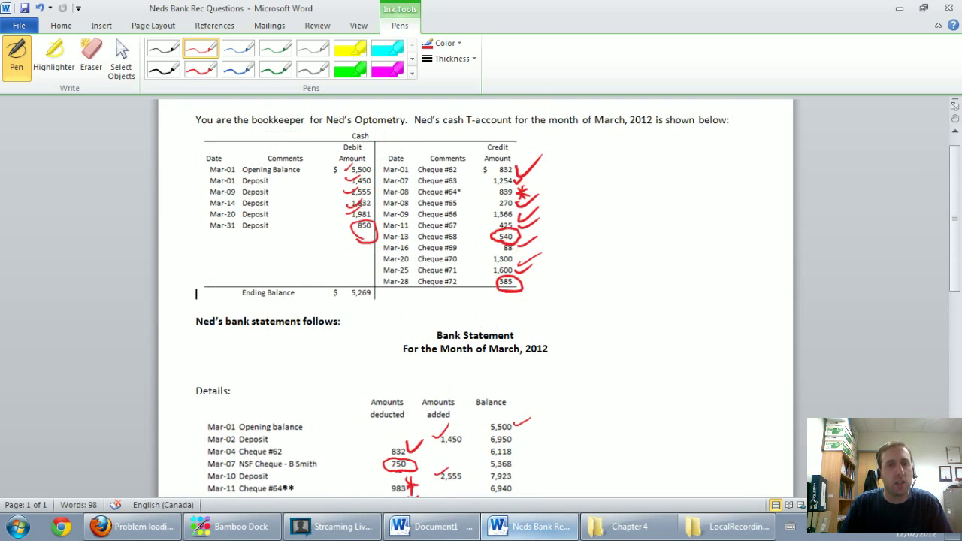
{"action": "scroll", "coordinate": [526, 267], "scroll_direction": "down", "scroll_amount": 2}
{"action": "scroll", "coordinate": [510, 280], "scroll_direction": "down", "scroll_amount": 2}
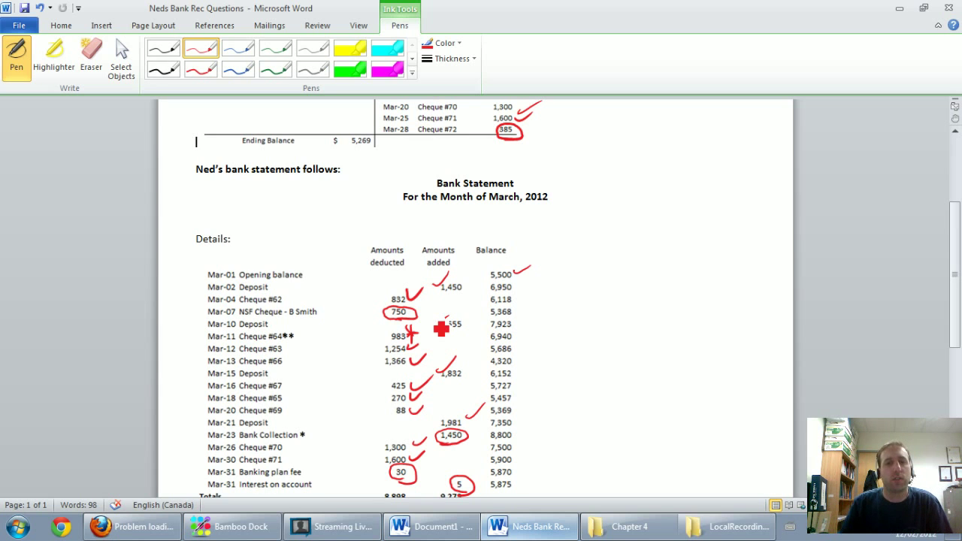
{"action": "scroll", "coordinate": [441, 328], "scroll_direction": "up", "scroll_amount": 4}
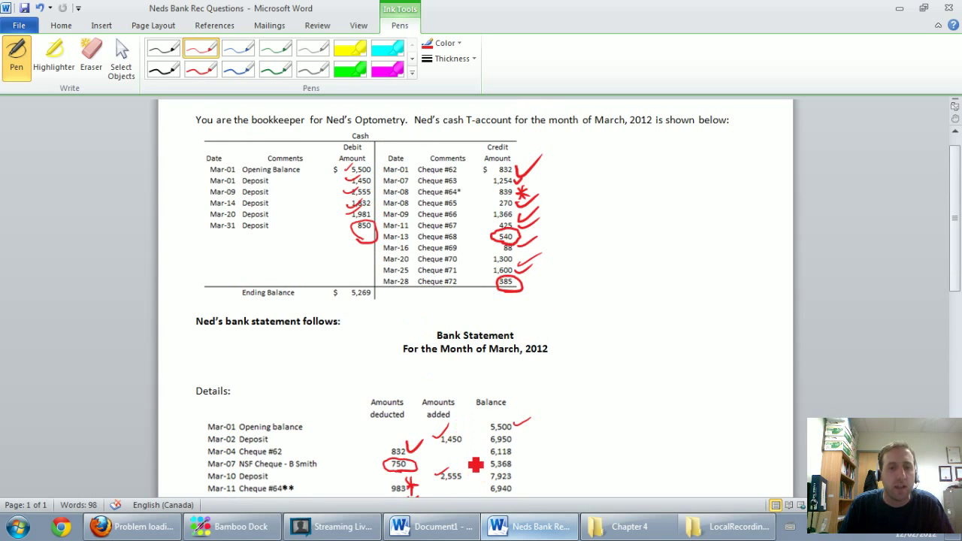
{"action": "scroll", "coordinate": [475, 462], "scroll_direction": "down", "scroll_amount": 1}
{"action": "scroll", "coordinate": [458, 419], "scroll_direction": "down", "scroll_amount": 2}
{"action": "scroll", "coordinate": [461, 434], "scroll_direction": "down", "scroll_amount": 1}
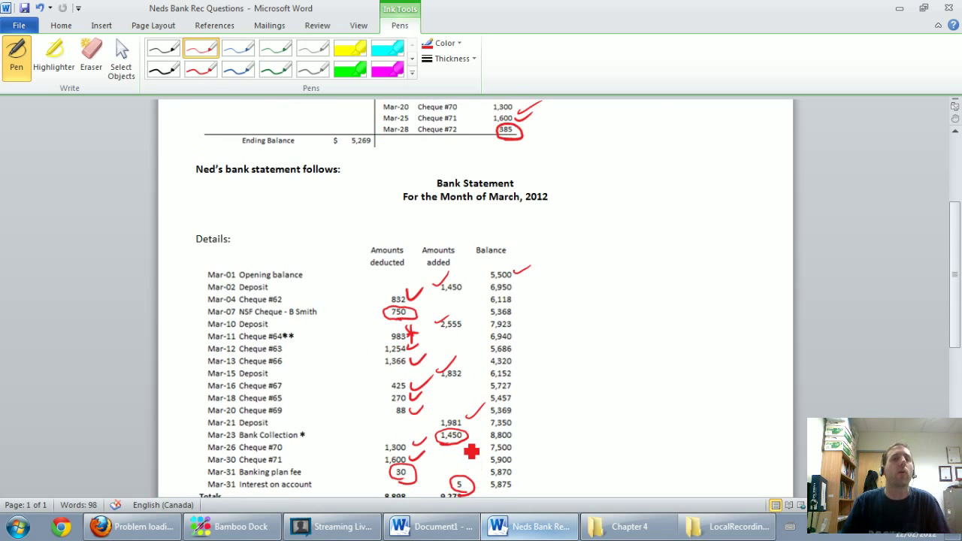
{"action": "scroll", "coordinate": [471, 451], "scroll_direction": "up", "scroll_amount": 4}
{"action": "scroll", "coordinate": [464, 434], "scroll_direction": "down", "scroll_amount": 4}
{"action": "scroll", "coordinate": [464, 434], "scroll_direction": "down", "scroll_amount": 1}
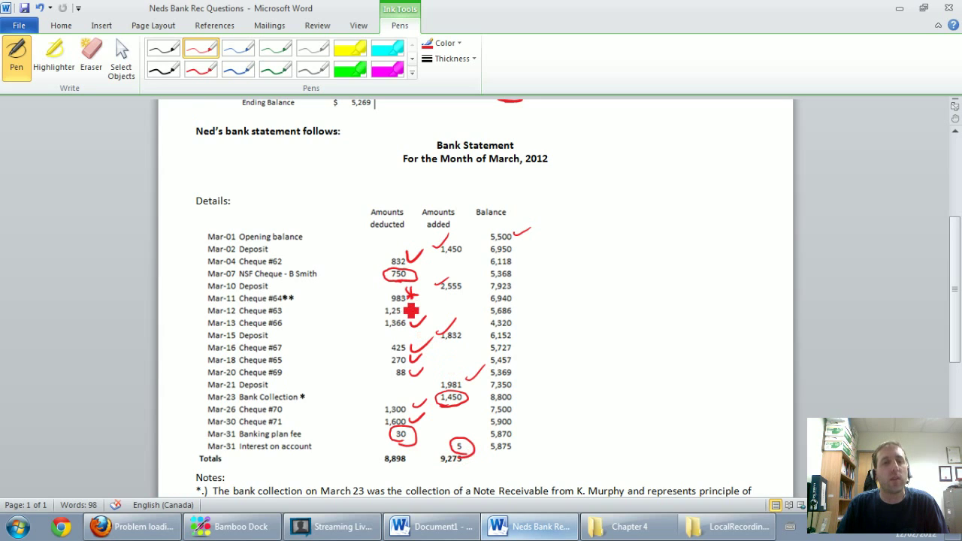
{"action": "left_click_drag", "start_coordinate": [408, 308], "coordinate": [418, 303]}
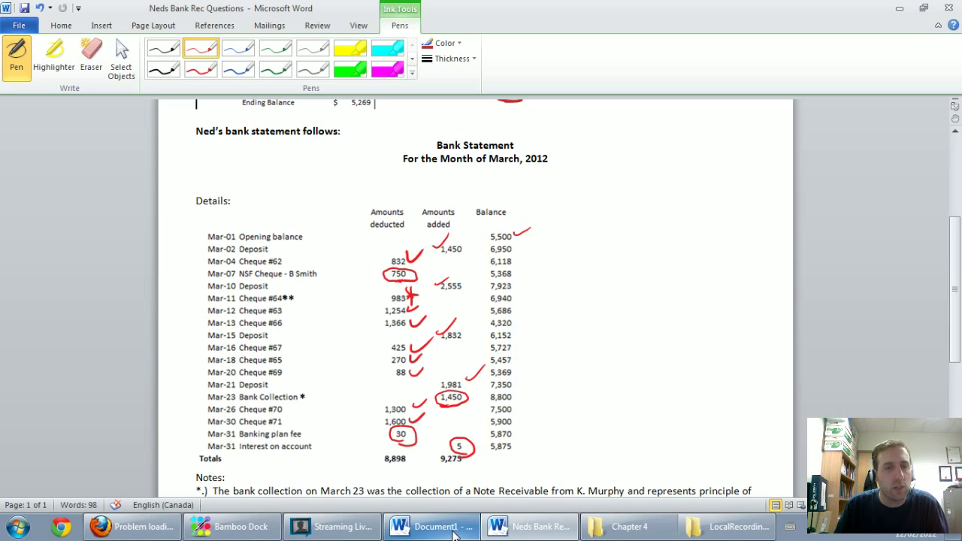
In Document1, handwrite 'NSF Cheque - B-Smith' in black under Balance per Books
{"action": "left_click", "coordinate": [454, 530]}
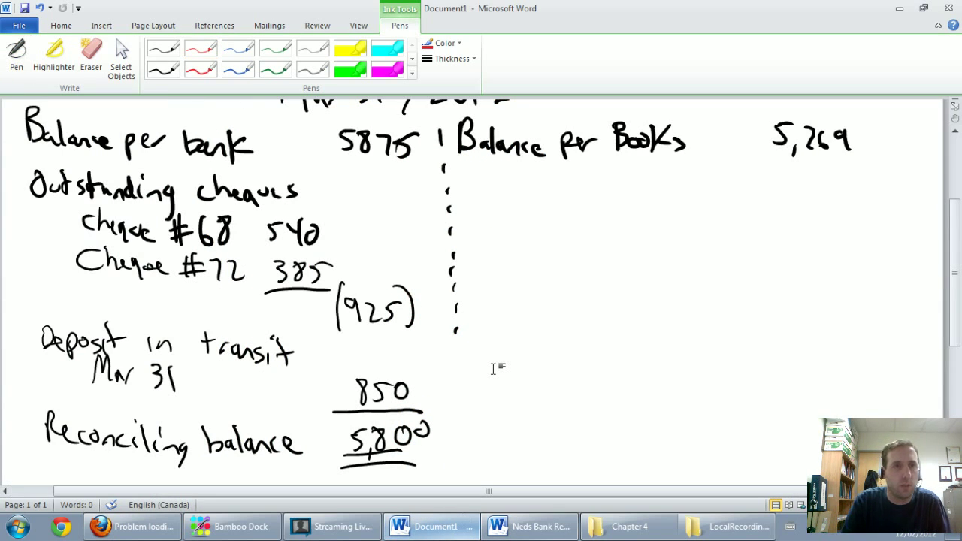
{"action": "left_click", "coordinate": [170, 51]}
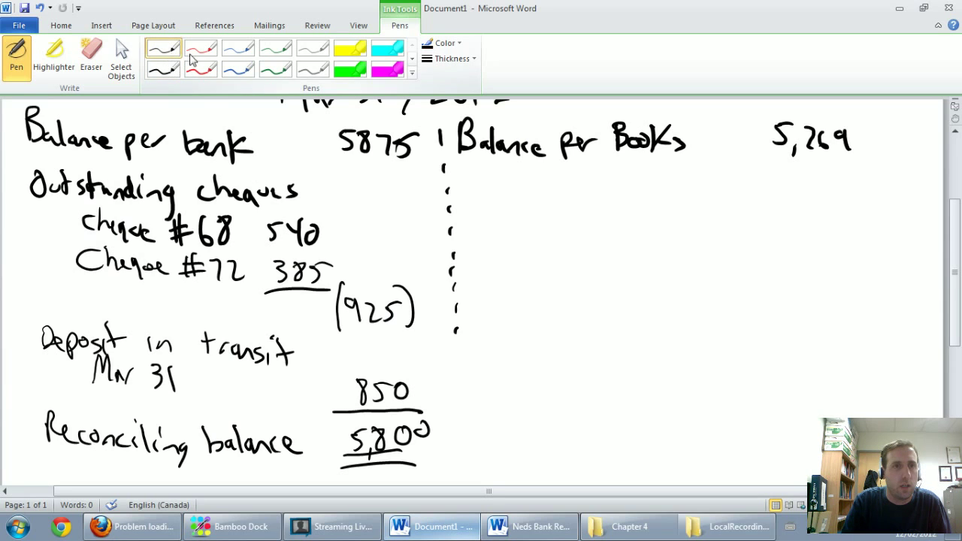
{"action": "mouse_move", "coordinate": [464, 185]}
{"action": "left_mouse_down"}
{"action": "mouse_move", "coordinate": [475, 167]}
{"action": "mouse_move", "coordinate": [481, 184]}
{"action": "mouse_move", "coordinate": [505, 169]}
{"action": "mouse_move", "coordinate": [526, 189]}
{"action": "mouse_move", "coordinate": [677, 194]}
{"action": "left_mouse_up"}
{"action": "mouse_move", "coordinate": [682, 188]}
{"action": "left_mouse_down"}
{"action": "mouse_move", "coordinate": [679, 197]}
{"action": "mouse_move", "coordinate": [692, 198]}
{"action": "mouse_move", "coordinate": [696, 190]}
{"action": "left_mouse_up"}
{"action": "left_click", "coordinate": [681, 187]}
{"action": "left_click_drag", "start_coordinate": [699, 180], "coordinate": [707, 199]}
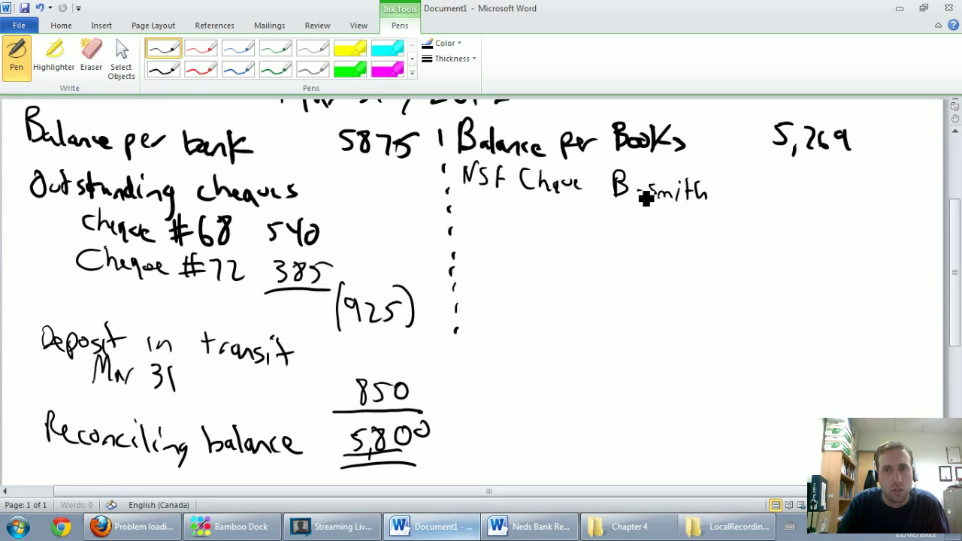
{"action": "left_click_drag", "start_coordinate": [630, 190], "coordinate": [644, 193]}
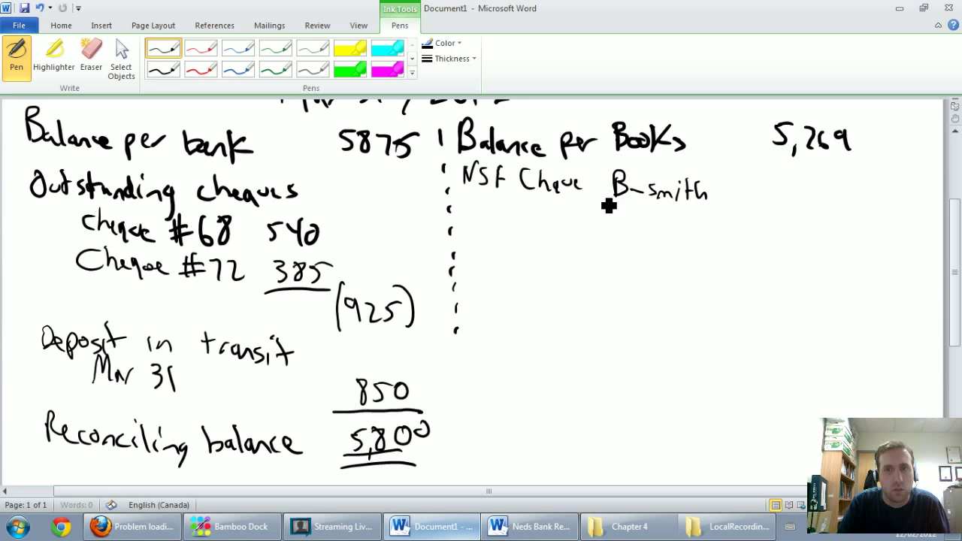
{"action": "left_click_drag", "start_coordinate": [594, 189], "coordinate": [605, 188]}
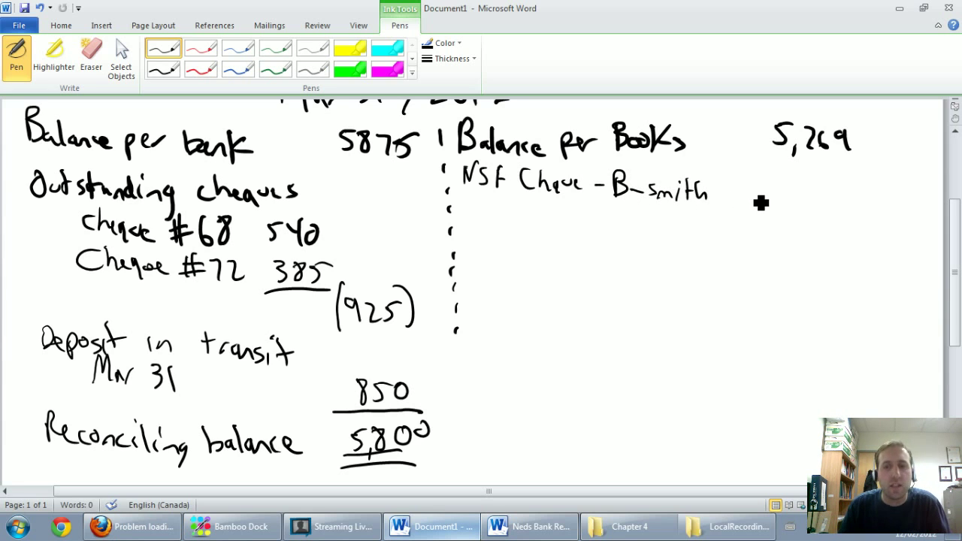
Write the (750) deduction in brackets under the 5,269 book balance
{"action": "left_click", "coordinate": [545, 530]}
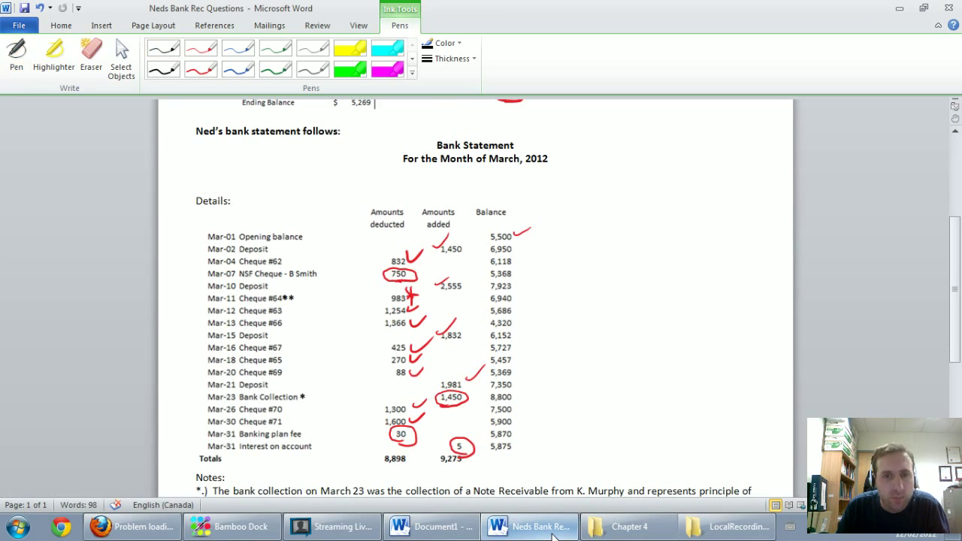
{"action": "left_click", "coordinate": [552, 533]}
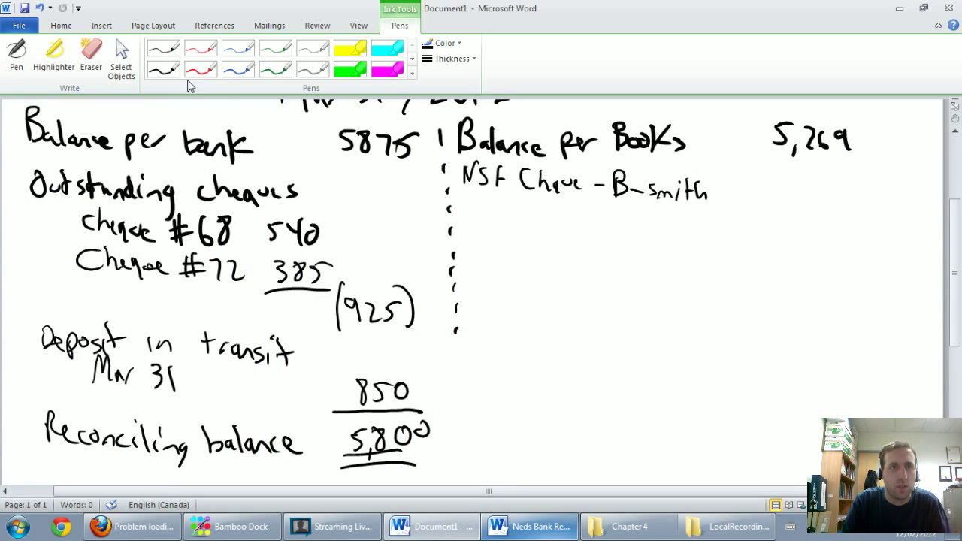
{"action": "left_click", "coordinate": [169, 48]}
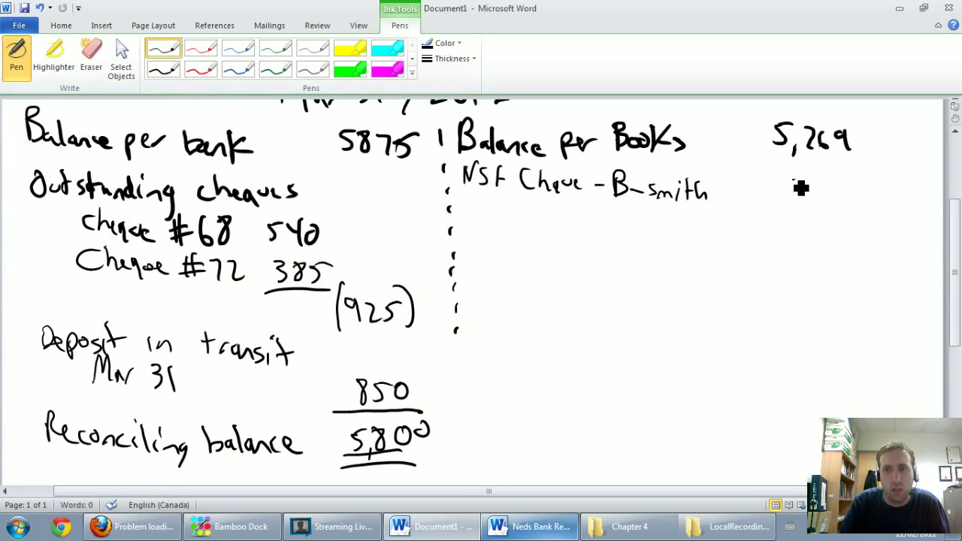
{"action": "mouse_move", "coordinate": [794, 180]}
{"action": "left_mouse_down"}
{"action": "mouse_move", "coordinate": [803, 205]}
{"action": "mouse_move", "coordinate": [833, 180]}
{"action": "left_mouse_up"}
{"action": "left_click_drag", "start_coordinate": [853, 184], "coordinate": [854, 185]}
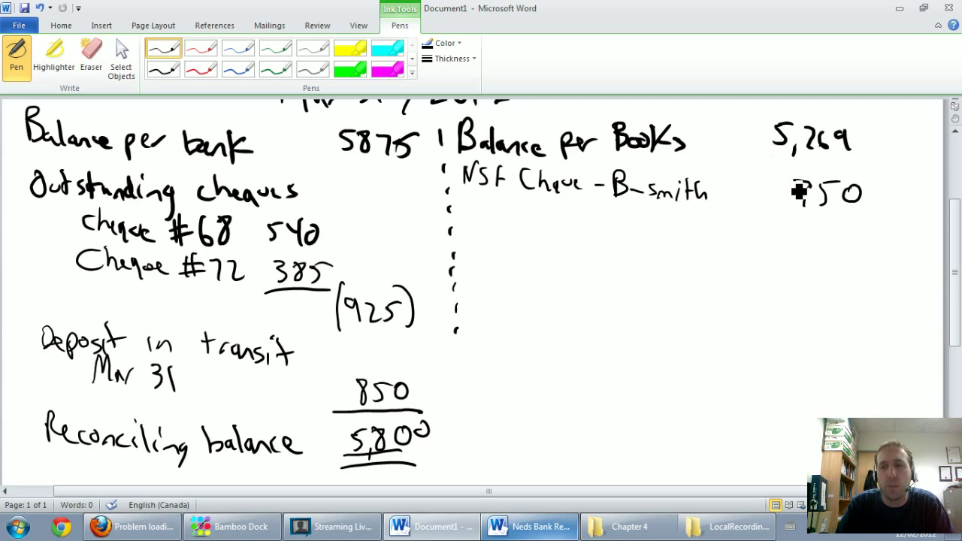
{"action": "left_click_drag", "start_coordinate": [788, 164], "coordinate": [786, 209]}
{"action": "left_click_drag", "start_coordinate": [871, 172], "coordinate": [875, 217]}
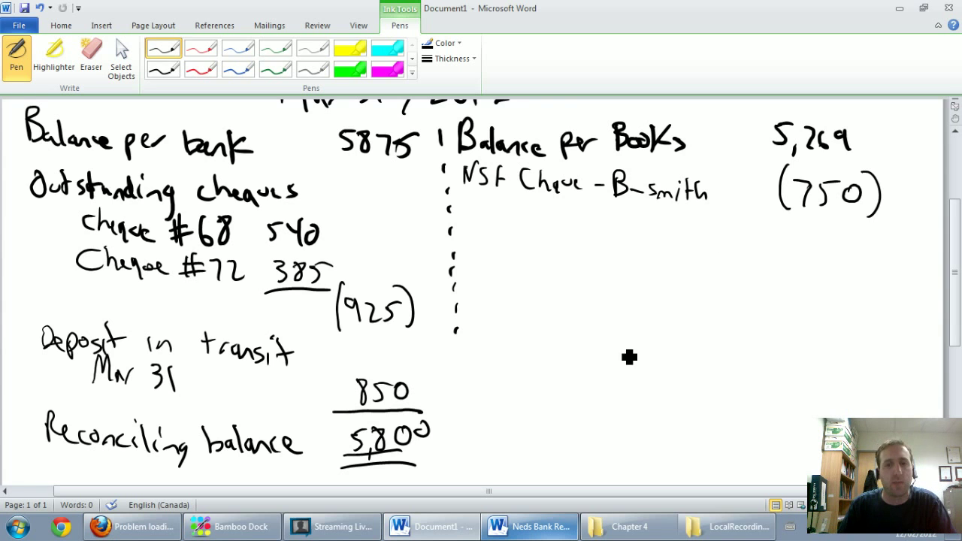
Handwrite 'Bank Collection' with 1450 below the NSF cheque line
{"action": "left_click", "coordinate": [436, 531]}
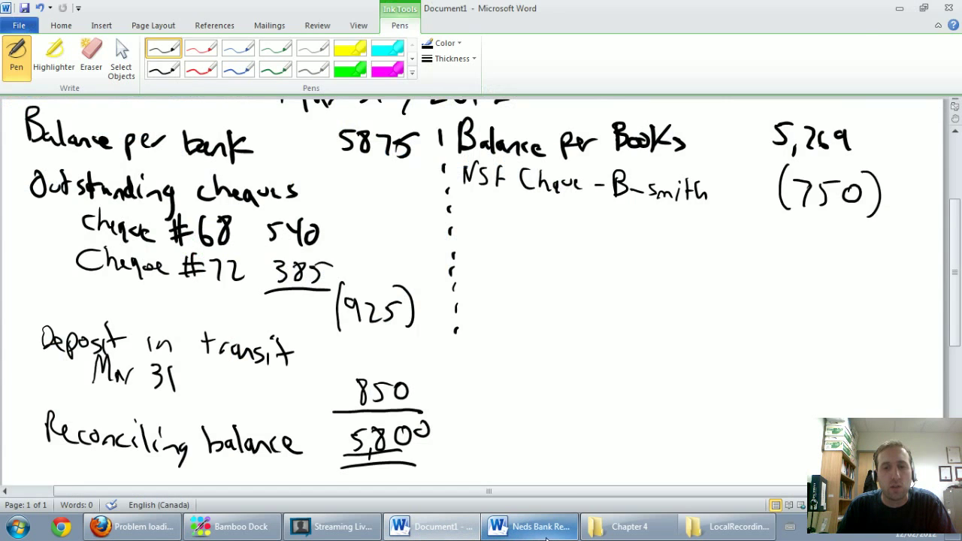
{"action": "left_click", "coordinate": [538, 529]}
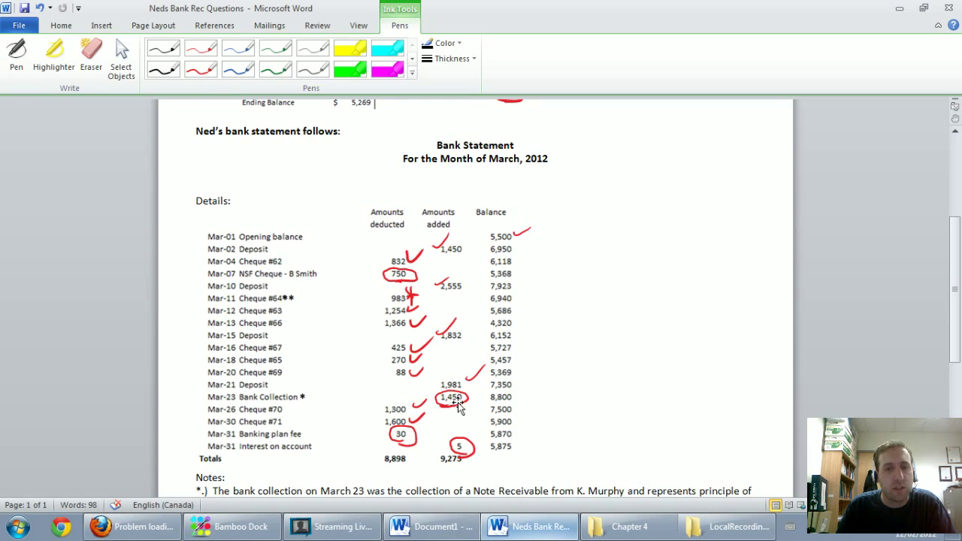
{"action": "left_click", "coordinate": [468, 530]}
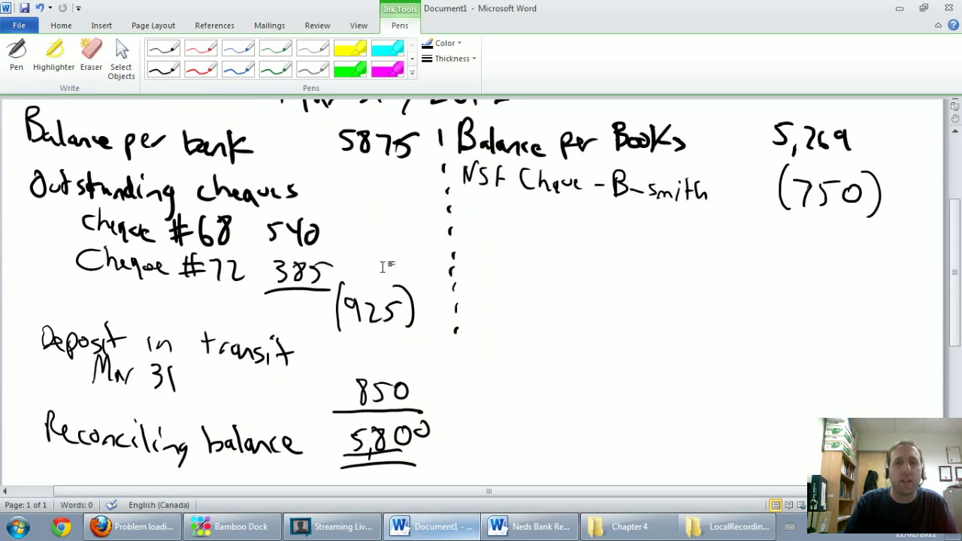
{"action": "left_click", "coordinate": [177, 53]}
{"action": "mouse_move", "coordinate": [464, 206]}
{"action": "left_mouse_down"}
{"action": "mouse_move", "coordinate": [474, 224]}
{"action": "mouse_move", "coordinate": [589, 248]}
{"action": "mouse_move", "coordinate": [621, 238]}
{"action": "mouse_move", "coordinate": [651, 242]}
{"action": "left_mouse_up"}
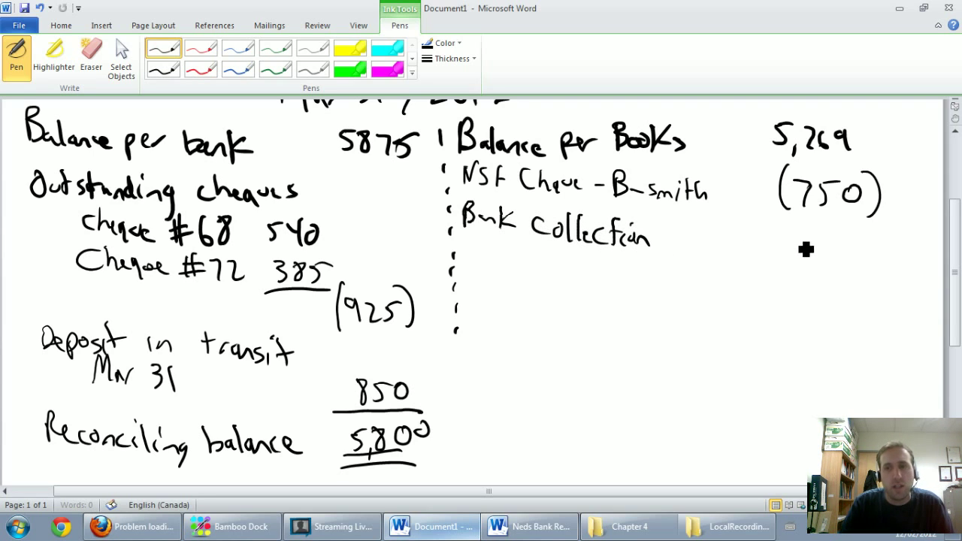
{"action": "mouse_move", "coordinate": [787, 228]}
{"action": "left_mouse_down"}
{"action": "mouse_move", "coordinate": [784, 250]}
{"action": "mouse_move", "coordinate": [814, 243]}
{"action": "left_mouse_up"}
{"action": "mouse_move", "coordinate": [809, 233]}
{"action": "left_mouse_down"}
{"action": "mouse_move", "coordinate": [808, 253]}
{"action": "mouse_move", "coordinate": [851, 235]}
{"action": "left_mouse_up"}
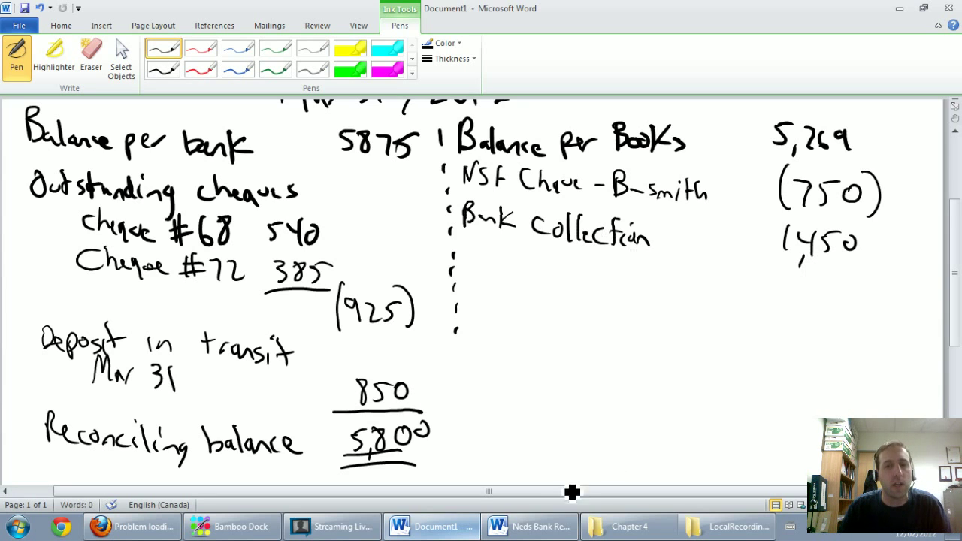
Handwrite 'Service charge' with (30) below the bank collection
{"action": "left_click", "coordinate": [535, 531]}
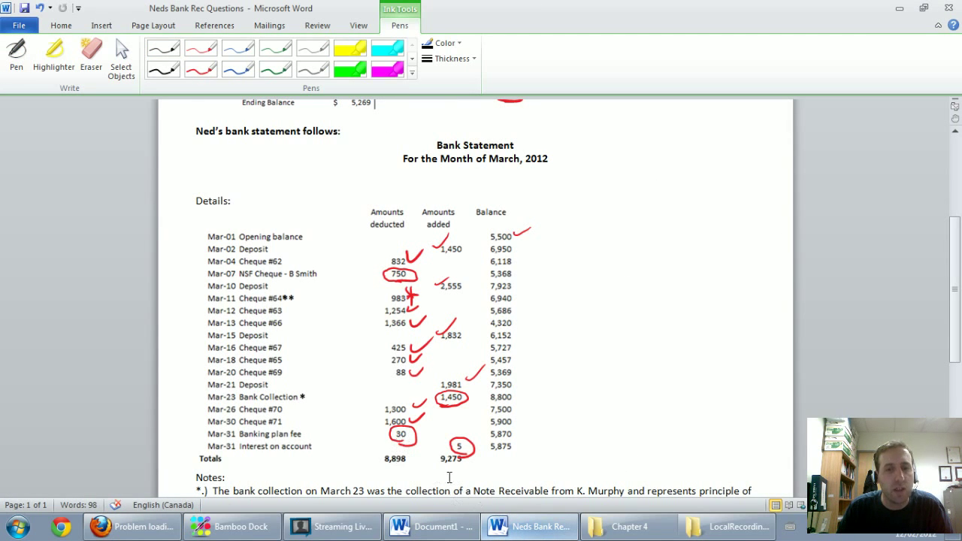
{"action": "left_click", "coordinate": [535, 530]}
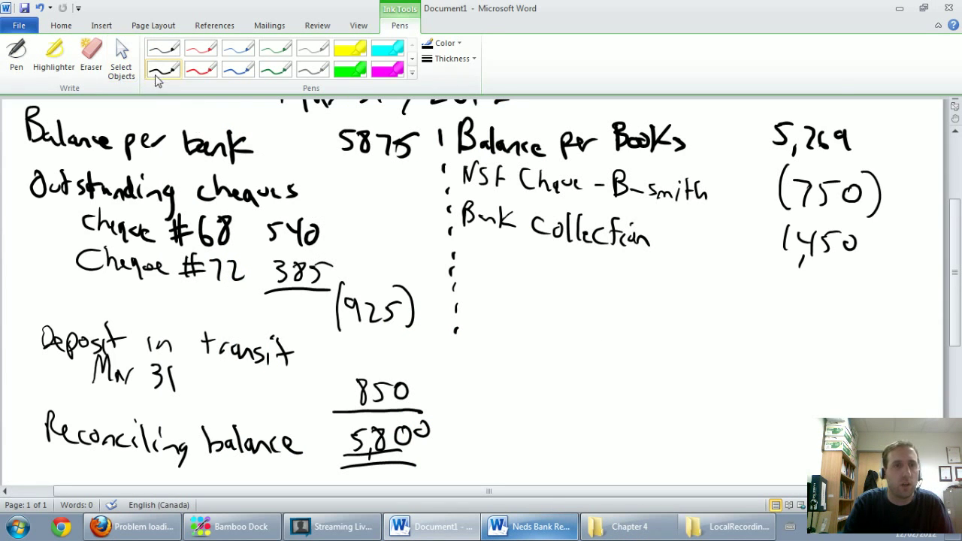
{"action": "left_click", "coordinate": [164, 49]}
{"action": "left_click_drag", "start_coordinate": [475, 250], "coordinate": [465, 265]}
{"action": "left_click_drag", "start_coordinate": [477, 261], "coordinate": [501, 259]}
{"action": "left_click_drag", "start_coordinate": [506, 257], "coordinate": [584, 275]}
{"action": "mouse_move", "coordinate": [592, 256]}
{"action": "left_mouse_down"}
{"action": "mouse_move", "coordinate": [606, 277]}
{"action": "mouse_move", "coordinate": [637, 272]}
{"action": "mouse_move", "coordinate": [641, 288]}
{"action": "left_mouse_up"}
{"action": "left_click_drag", "start_coordinate": [652, 280], "coordinate": [662, 285]}
{"action": "mouse_move", "coordinate": [800, 271]}
{"action": "left_mouse_down"}
{"action": "mouse_move", "coordinate": [799, 295]}
{"action": "mouse_move", "coordinate": [841, 278]}
{"action": "left_mouse_up"}
{"action": "left_click_drag", "start_coordinate": [858, 268], "coordinate": [853, 304]}
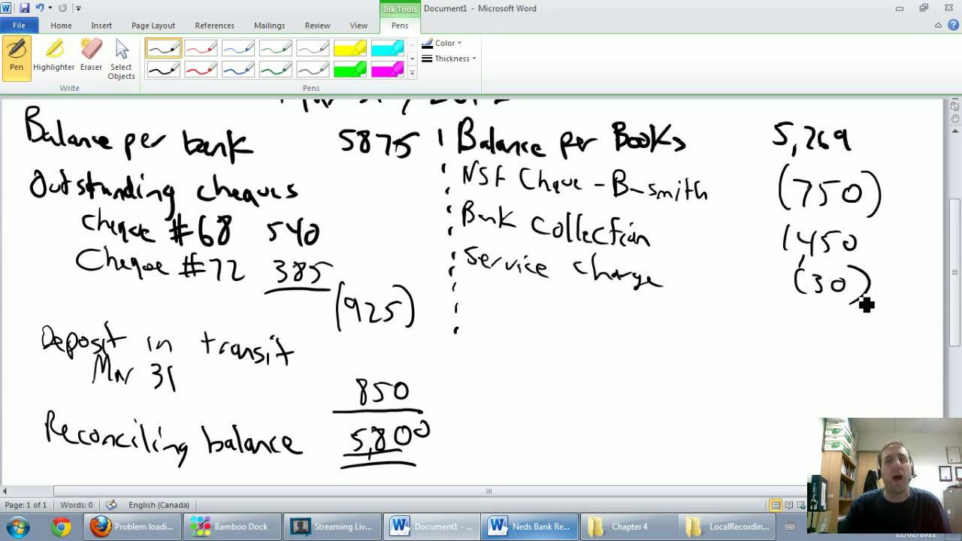
Handwrite 'Interest revenue' with 5 below the service charge
{"action": "left_click", "coordinate": [430, 526]}
{"action": "left_click", "coordinate": [534, 526]}
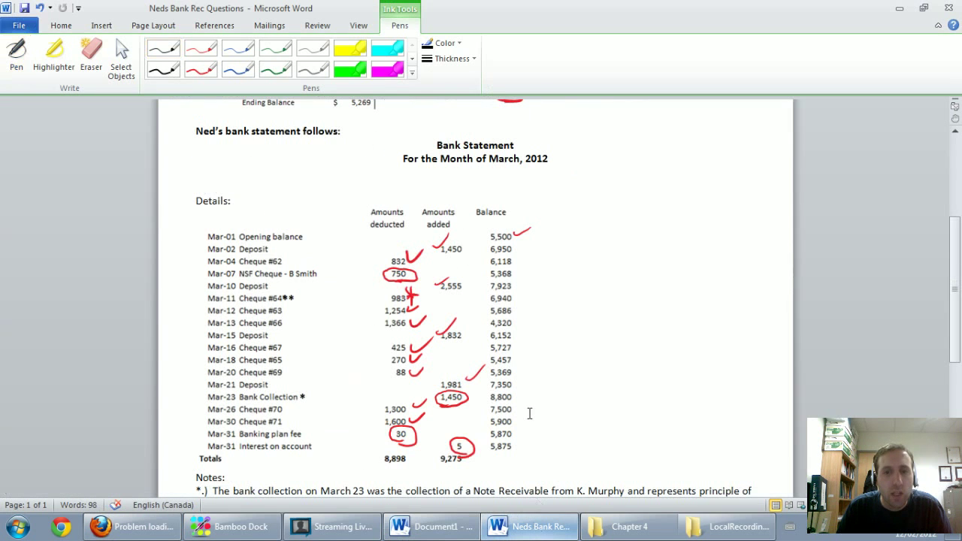
{"action": "key", "text": "alt+Tab"}
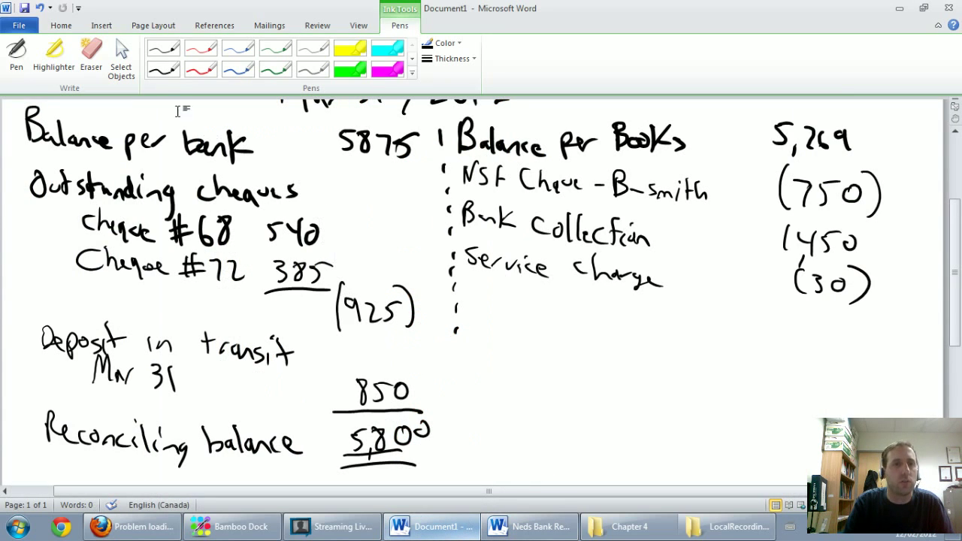
{"action": "left_click", "coordinate": [170, 51]}
{"action": "mouse_move", "coordinate": [464, 284]}
{"action": "left_mouse_down"}
{"action": "mouse_move", "coordinate": [466, 314]}
{"action": "mouse_move", "coordinate": [499, 315]}
{"action": "left_mouse_up"}
{"action": "left_click_drag", "start_coordinate": [506, 309], "coordinate": [517, 315]}
{"action": "mouse_move", "coordinate": [519, 314]}
{"action": "left_mouse_down"}
{"action": "mouse_move", "coordinate": [528, 304]}
{"action": "mouse_move", "coordinate": [556, 316]}
{"action": "mouse_move", "coordinate": [580, 307]}
{"action": "mouse_move", "coordinate": [685, 329]}
{"action": "left_mouse_up"}
{"action": "left_click_drag", "start_coordinate": [831, 331], "coordinate": [824, 339]}
{"action": "left_click_drag", "start_coordinate": [827, 322], "coordinate": [848, 319]}
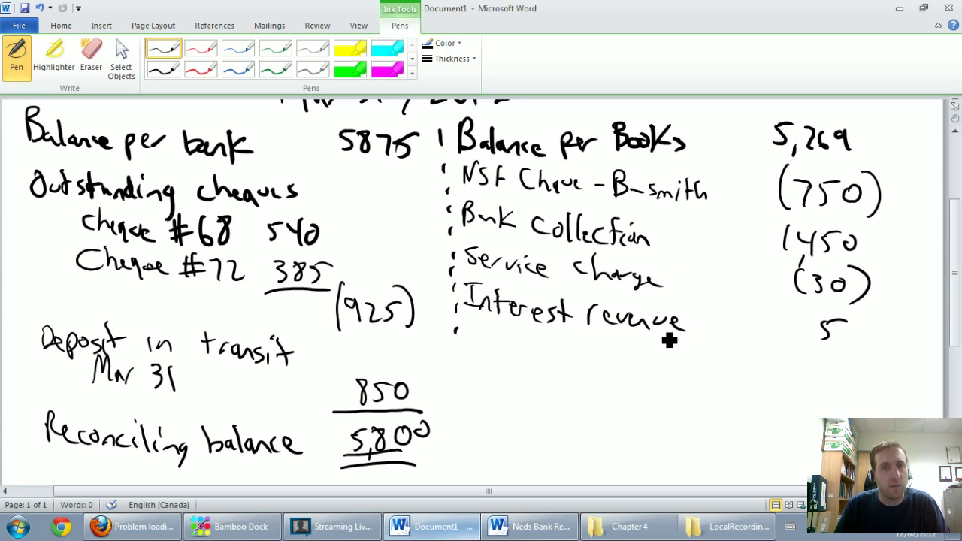
In the bank rec questions document, scroll to the Notes and select the Cheque #64 $839-vs-$983 note
{"action": "left_click", "coordinate": [465, 531]}
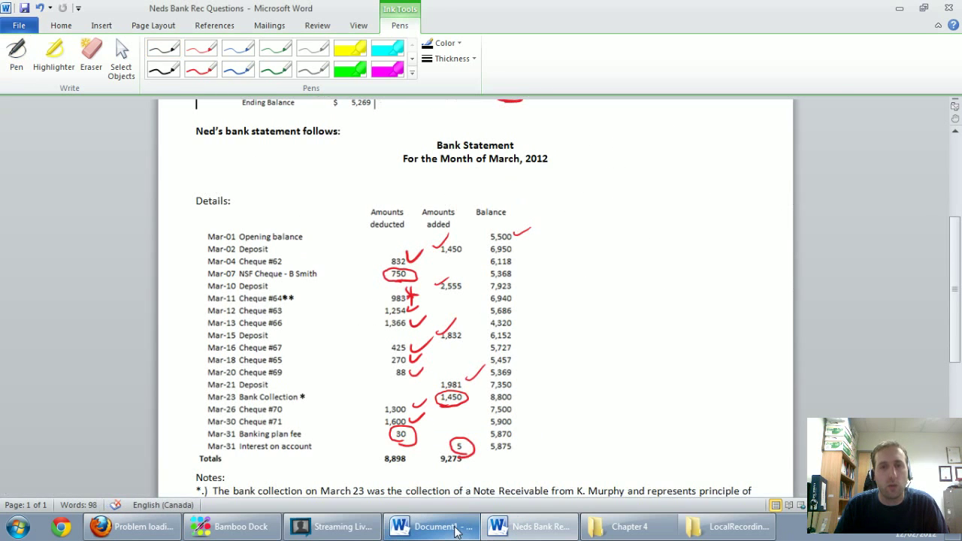
{"action": "scroll", "coordinate": [585, 448], "scroll_direction": "up", "scroll_amount": 5}
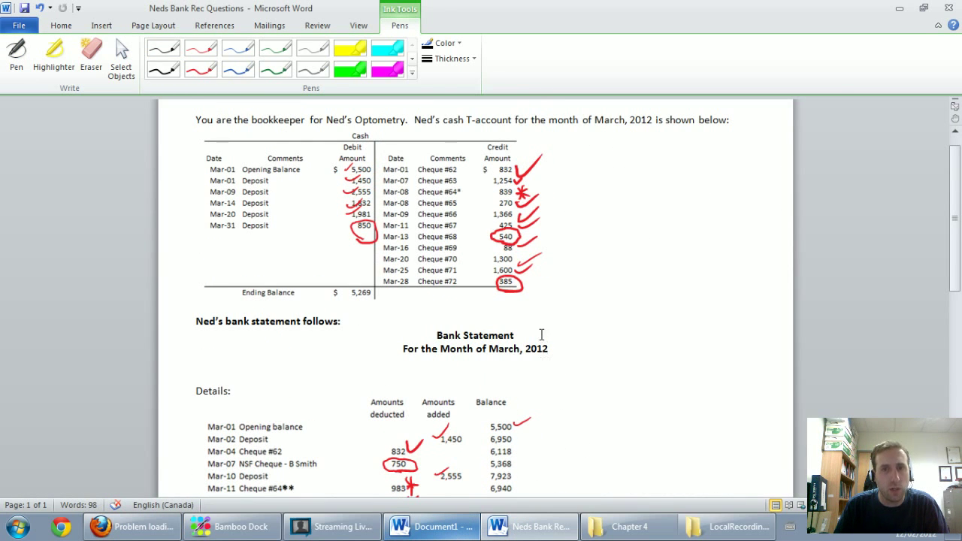
{"action": "scroll", "coordinate": [542, 335], "scroll_direction": "down", "scroll_amount": 2}
{"action": "scroll", "coordinate": [481, 301], "scroll_direction": "up", "scroll_amount": 3}
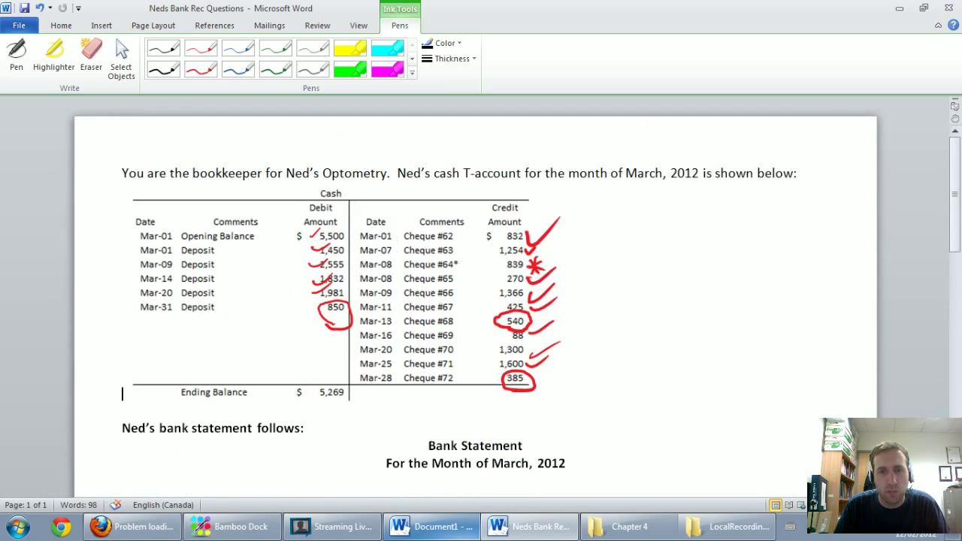
{"action": "scroll", "coordinate": [481, 301], "scroll_direction": "up", "scroll_amount": 3}
{"action": "scroll", "coordinate": [482, 300], "scroll_direction": "up", "scroll_amount": 2}
{"action": "scroll", "coordinate": [613, 366], "scroll_direction": "down", "scroll_amount": 1}
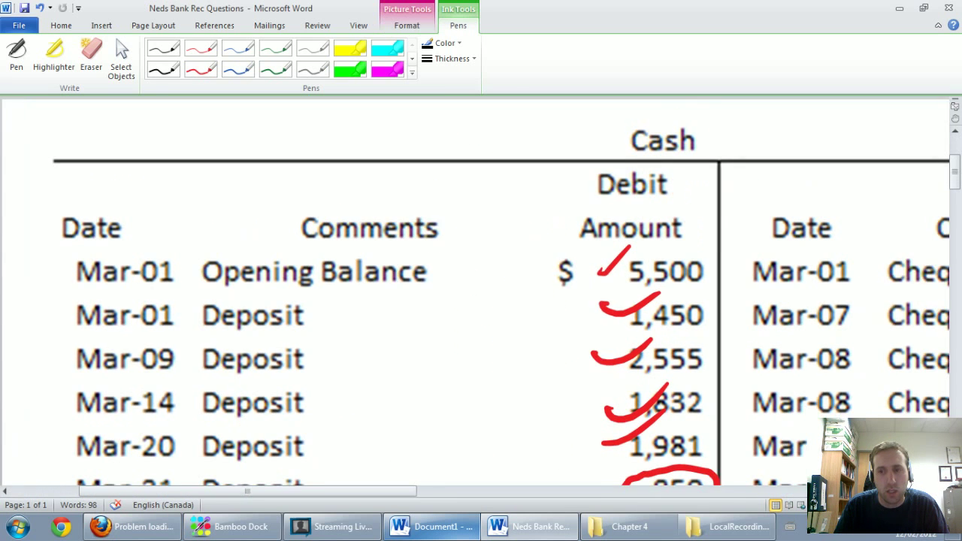
{"action": "key", "text": "alt+w"}
{"action": "key", "text": "q"}
{"action": "key", "text": "Escape"}
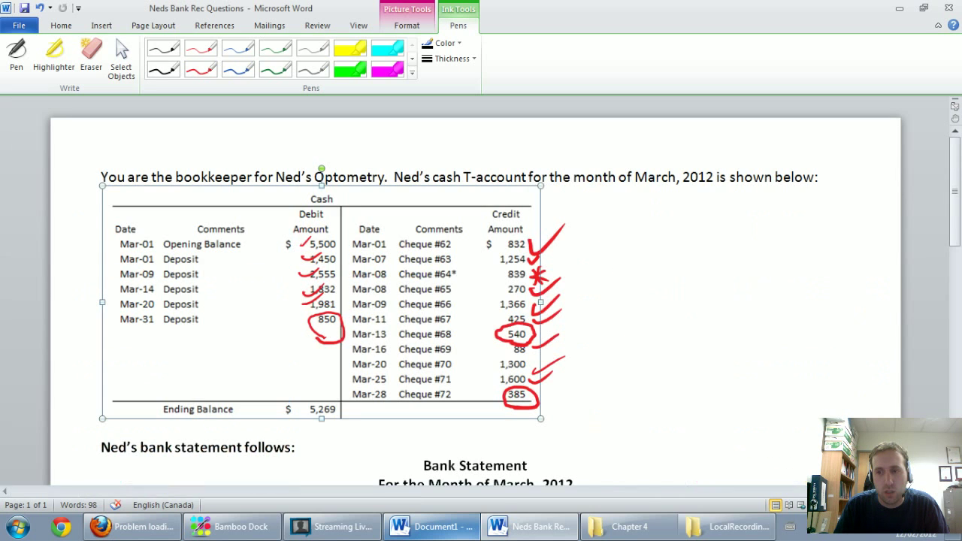
{"action": "scroll", "coordinate": [699, 359], "scroll_direction": "down", "scroll_amount": 6}
{"action": "scroll", "coordinate": [685, 352], "scroll_direction": "down", "scroll_amount": 5}
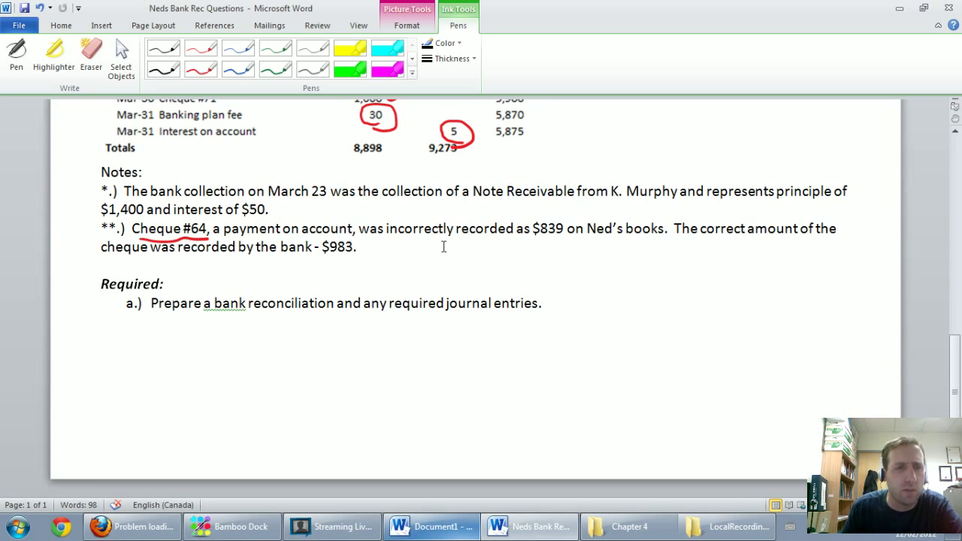
{"action": "left_click_drag", "start_coordinate": [366, 249], "coordinate": [151, 235]}
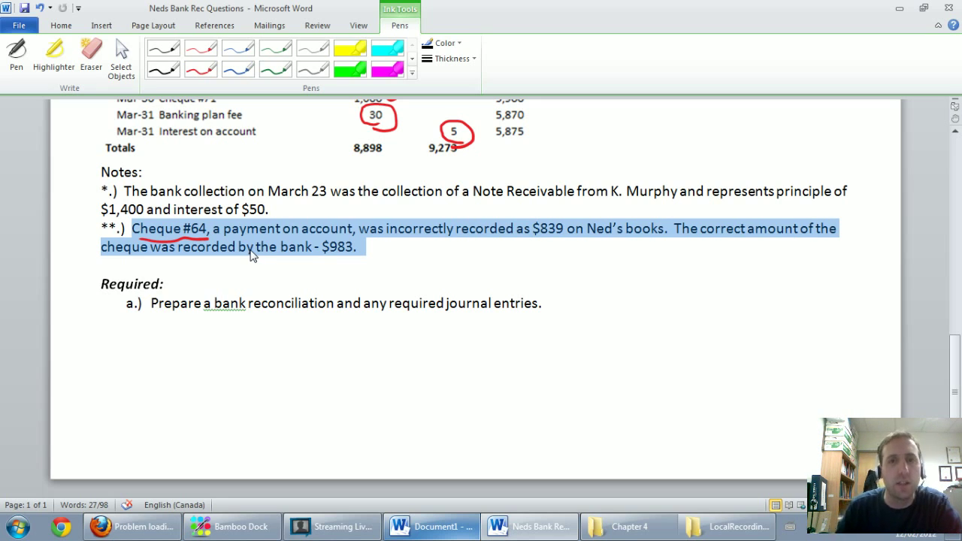
{"action": "scroll", "coordinate": [609, 262], "scroll_direction": "up", "scroll_amount": 1}
{"action": "scroll", "coordinate": [690, 271], "scroll_direction": "up", "scroll_amount": 2}
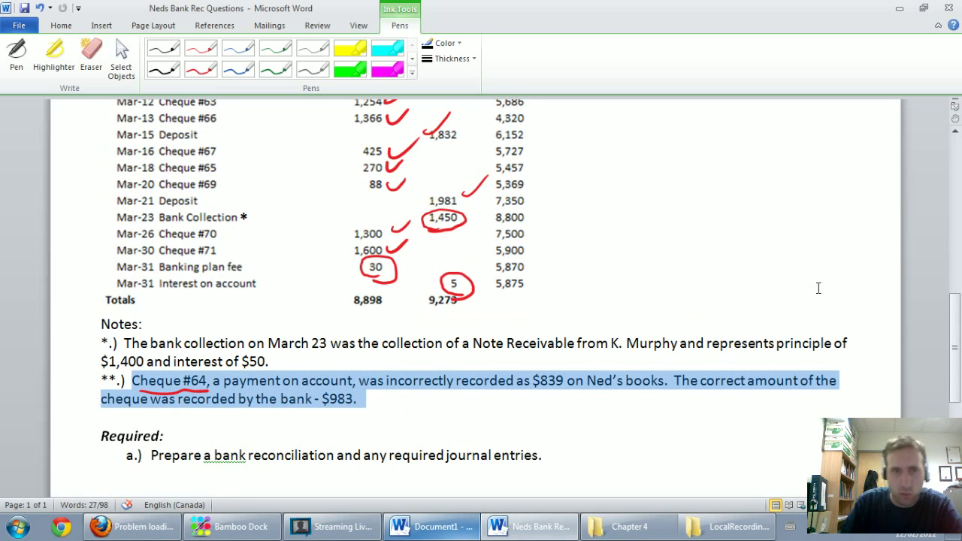
Handwrite the original entry 'CR Cash 839' under an underlined 'we did' label
{"action": "left_click", "coordinate": [181, 53]}
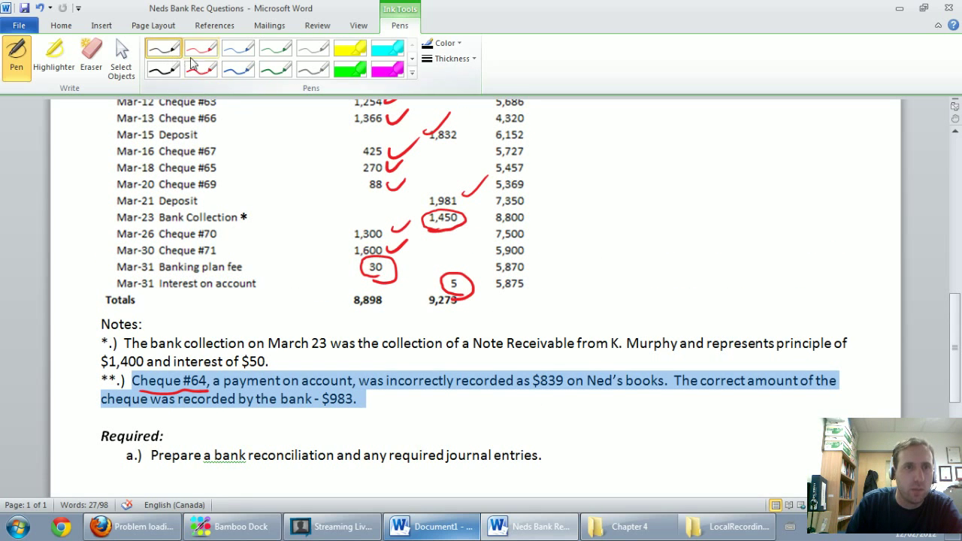
{"action": "mouse_move", "coordinate": [628, 160]}
{"action": "left_mouse_down"}
{"action": "mouse_move", "coordinate": [627, 172]}
{"action": "mouse_move", "coordinate": [687, 176]}
{"action": "left_mouse_up"}
{"action": "left_click_drag", "start_coordinate": [706, 163], "coordinate": [710, 176]}
{"action": "left_click_drag", "start_coordinate": [723, 155], "coordinate": [735, 177]}
{"action": "mouse_move", "coordinate": [789, 157]}
{"action": "left_mouse_down"}
{"action": "mouse_move", "coordinate": [801, 175]}
{"action": "mouse_move", "coordinate": [830, 176]}
{"action": "left_mouse_up"}
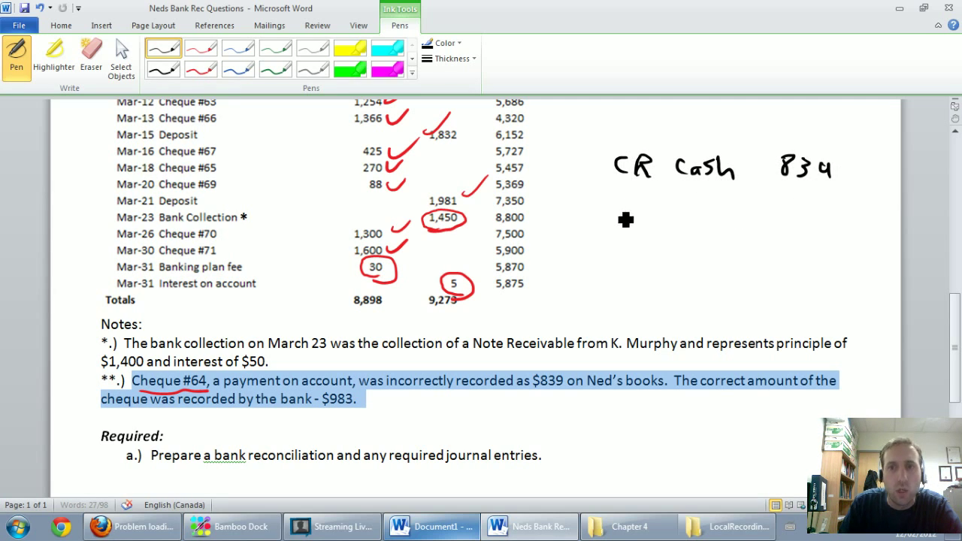
{"action": "left_click_drag", "start_coordinate": [573, 128], "coordinate": [607, 141]}
{"action": "mouse_move", "coordinate": [621, 140]}
{"action": "left_mouse_down"}
{"action": "mouse_move", "coordinate": [622, 122]}
{"action": "mouse_move", "coordinate": [634, 142]}
{"action": "left_mouse_up"}
{"action": "left_click_drag", "start_coordinate": [645, 136], "coordinate": [647, 113]}
{"action": "left_click_drag", "start_coordinate": [574, 148], "coordinate": [649, 140]}
{"action": "mouse_move", "coordinate": [566, 205]}
{"action": "left_mouse_down"}
{"action": "mouse_move", "coordinate": [569, 214]}
{"action": "mouse_move", "coordinate": [644, 219]}
{"action": "left_mouse_up"}
Handwrite the correct entry 'CR Cash 983' under an underlined 'we should have' heading
{"action": "left_click_drag", "start_coordinate": [650, 210], "coordinate": [764, 220]}
{"action": "left_click_drag", "start_coordinate": [572, 227], "coordinate": [713, 239]}
{"action": "left_click_drag", "start_coordinate": [630, 260], "coordinate": [629, 275]}
{"action": "mouse_move", "coordinate": [641, 258]}
{"action": "left_mouse_down"}
{"action": "mouse_move", "coordinate": [652, 277]}
{"action": "mouse_move", "coordinate": [696, 276]}
{"action": "left_mouse_up"}
{"action": "mouse_move", "coordinate": [713, 265]}
{"action": "left_mouse_down"}
{"action": "mouse_move", "coordinate": [705, 276]}
{"action": "mouse_move", "coordinate": [725, 278]}
{"action": "left_mouse_up"}
{"action": "mouse_move", "coordinate": [788, 257]}
{"action": "left_mouse_down"}
{"action": "mouse_move", "coordinate": [787, 272]}
{"action": "mouse_move", "coordinate": [812, 284]}
{"action": "mouse_move", "coordinate": [803, 260]}
{"action": "mouse_move", "coordinate": [827, 279]}
{"action": "left_mouse_up"}
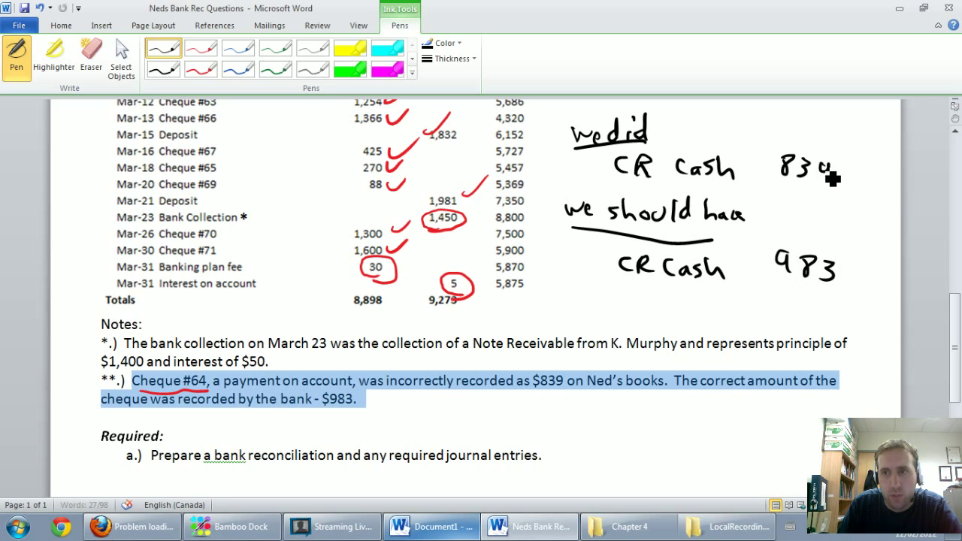
{"action": "left_click_drag", "start_coordinate": [821, 165], "coordinate": [828, 177]}
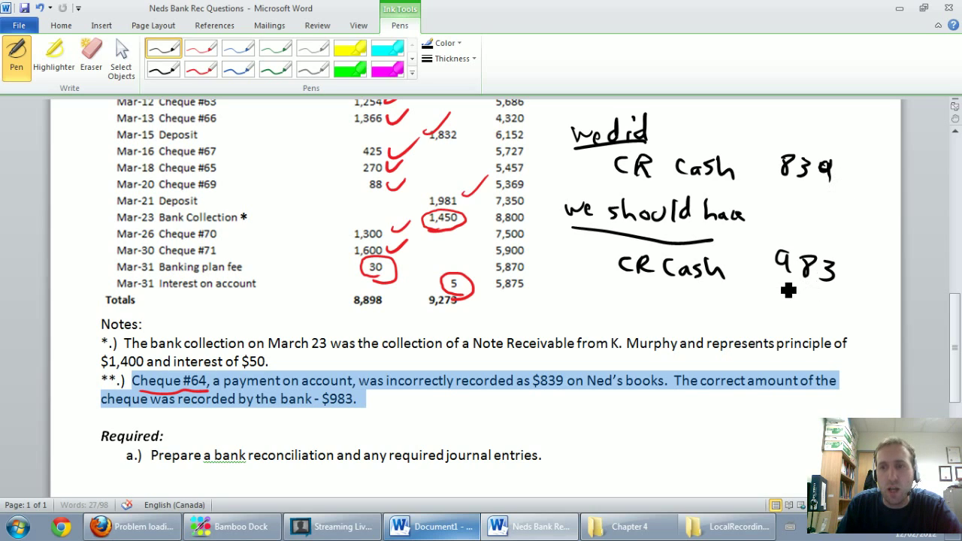
Underline 983 and write 'Difference' with 144 beneath it
{"action": "left_click_drag", "start_coordinate": [768, 285], "coordinate": [836, 292]}
{"action": "mouse_move", "coordinate": [606, 300]}
{"action": "left_mouse_down"}
{"action": "mouse_move", "coordinate": [608, 322]}
{"action": "mouse_move", "coordinate": [628, 322]}
{"action": "left_mouse_up"}
{"action": "mouse_move", "coordinate": [644, 300]}
{"action": "left_mouse_down"}
{"action": "mouse_move", "coordinate": [636, 324]}
{"action": "mouse_move", "coordinate": [688, 314]}
{"action": "mouse_move", "coordinate": [722, 324]}
{"action": "left_mouse_up"}
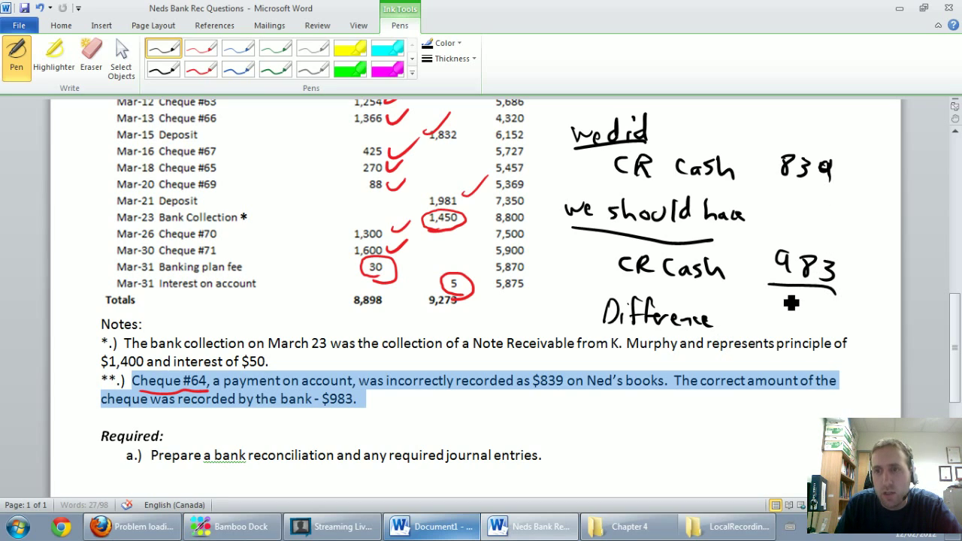
{"action": "mouse_move", "coordinate": [783, 293]}
{"action": "left_mouse_down"}
{"action": "mouse_move", "coordinate": [782, 308]}
{"action": "mouse_move", "coordinate": [842, 307]}
{"action": "left_mouse_up"}
{"action": "left_click_drag", "start_coordinate": [840, 296], "coordinate": [839, 322]}
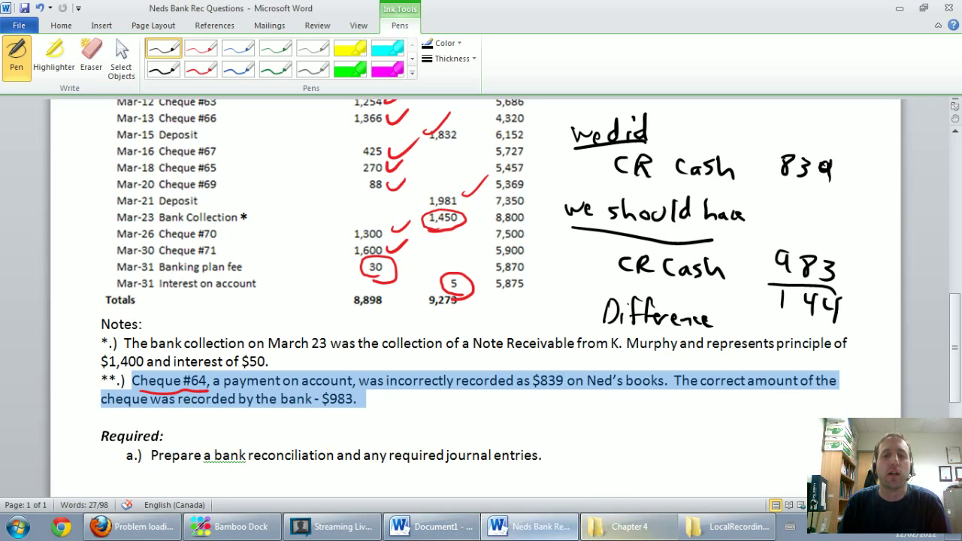
Handwrite 'Bookkeeper's error' with (144) and draw a total line under the Books column
{"action": "left_click", "coordinate": [439, 527]}
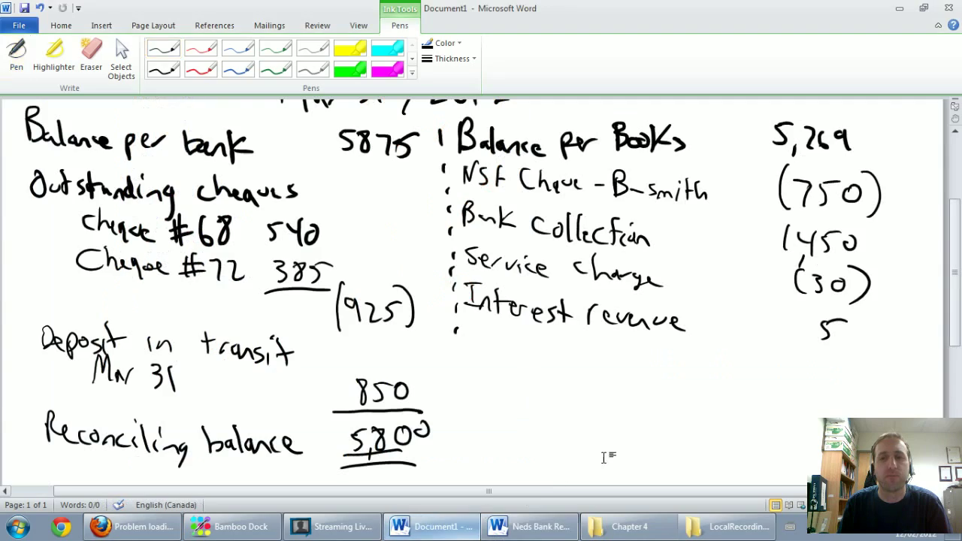
{"action": "left_click", "coordinate": [163, 48]}
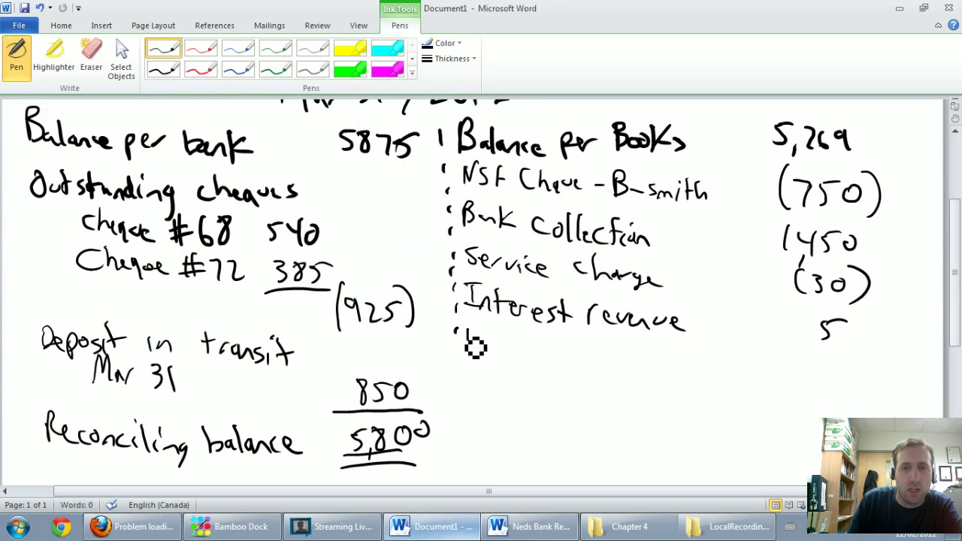
{"action": "mouse_move", "coordinate": [494, 340]}
{"action": "left_mouse_down"}
{"action": "mouse_move", "coordinate": [576, 368]}
{"action": "mouse_move", "coordinate": [598, 359]}
{"action": "mouse_move", "coordinate": [602, 376]}
{"action": "mouse_move", "coordinate": [648, 373]}
{"action": "left_mouse_up"}
{"action": "left_click_drag", "start_coordinate": [656, 374], "coordinate": [675, 364]}
{"action": "left_click_drag", "start_coordinate": [681, 370], "coordinate": [699, 372]}
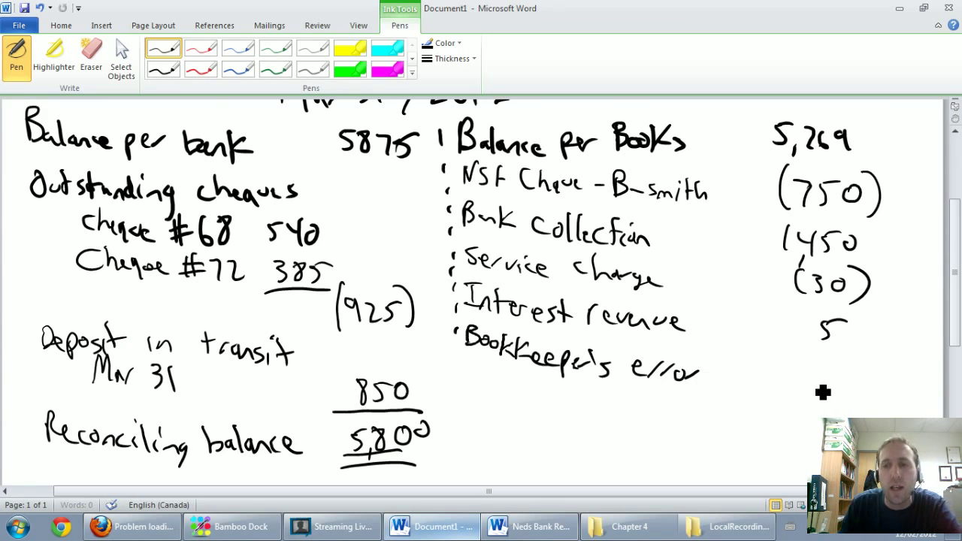
{"action": "mouse_move", "coordinate": [794, 358]}
{"action": "left_mouse_down"}
{"action": "mouse_move", "coordinate": [788, 389]}
{"action": "mouse_move", "coordinate": [858, 391]}
{"action": "left_mouse_up"}
{"action": "left_click_drag", "start_coordinate": [872, 359], "coordinate": [879, 397]}
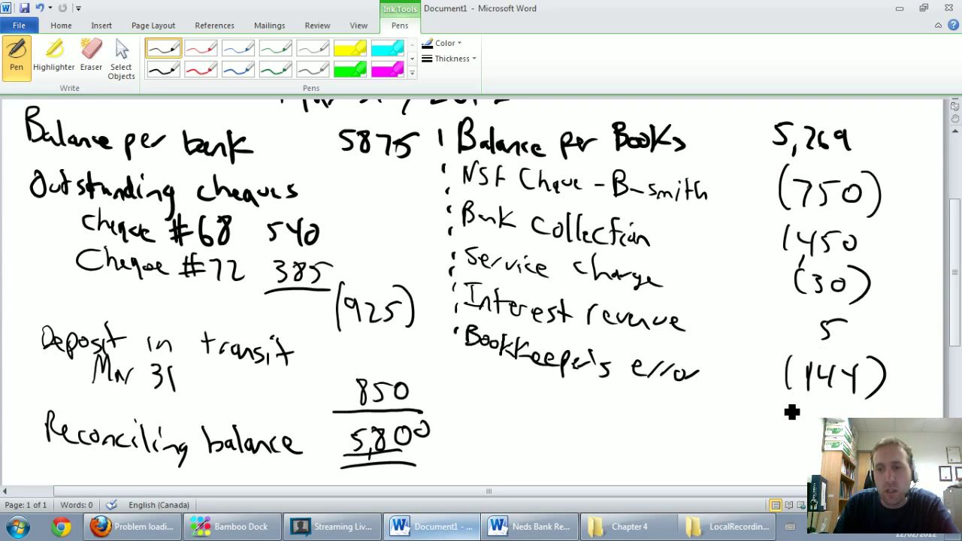
{"action": "left_click_drag", "start_coordinate": [775, 409], "coordinate": [879, 410]}
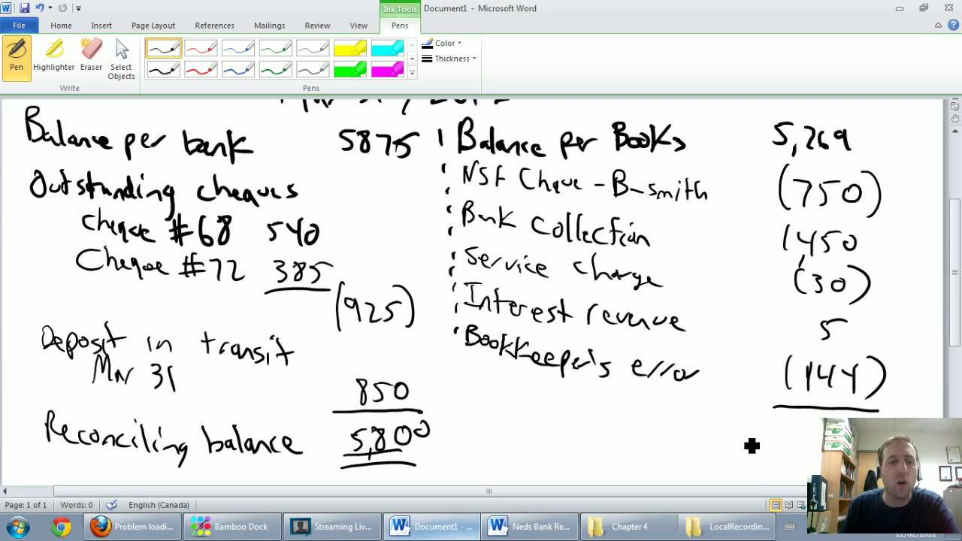
Launch Windows Calculator from the Start search and move it off the Books column
{"action": "left_click", "coordinate": [18, 526]}
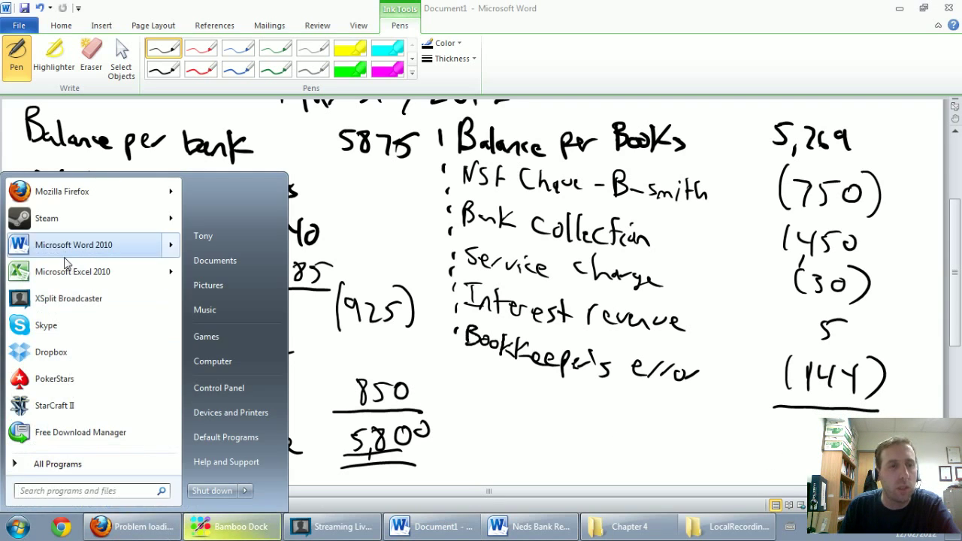
{"action": "type", "text": "ca"}
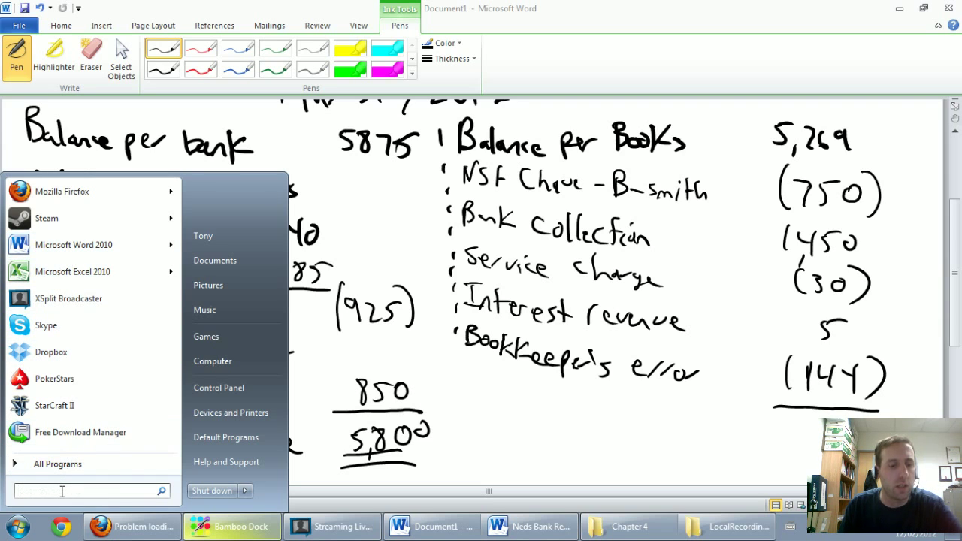
{"action": "type", "text": ";c"}
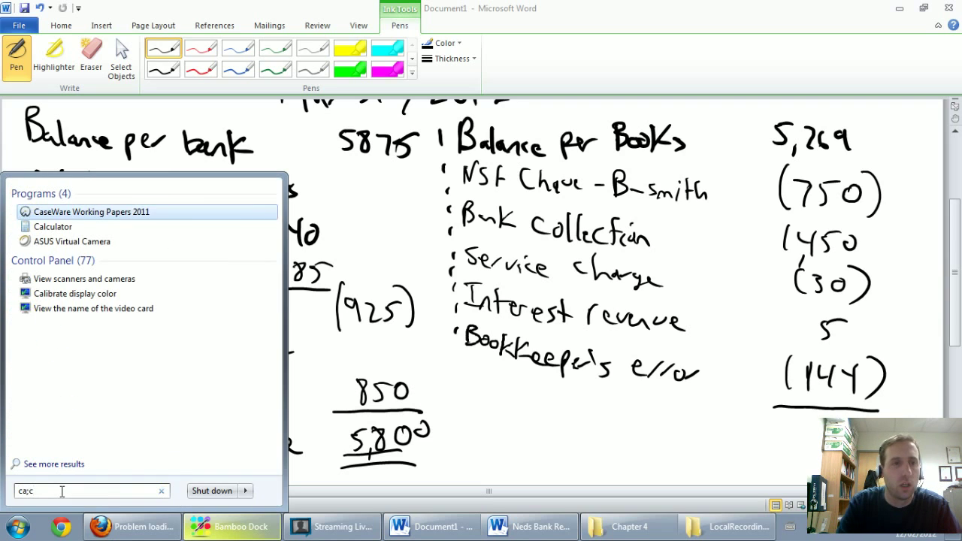
{"action": "key", "text": "Escape"}
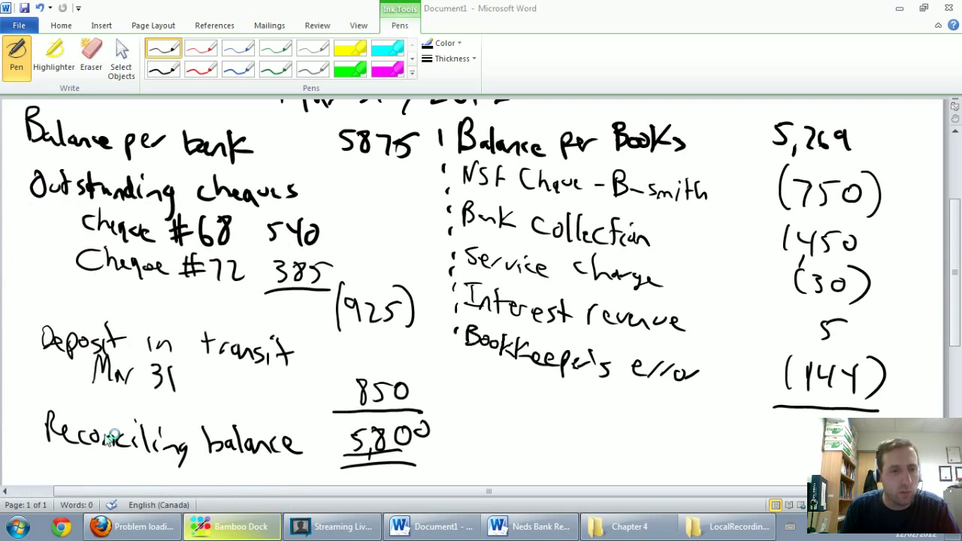
{"action": "left_click", "coordinate": [20, 528]}
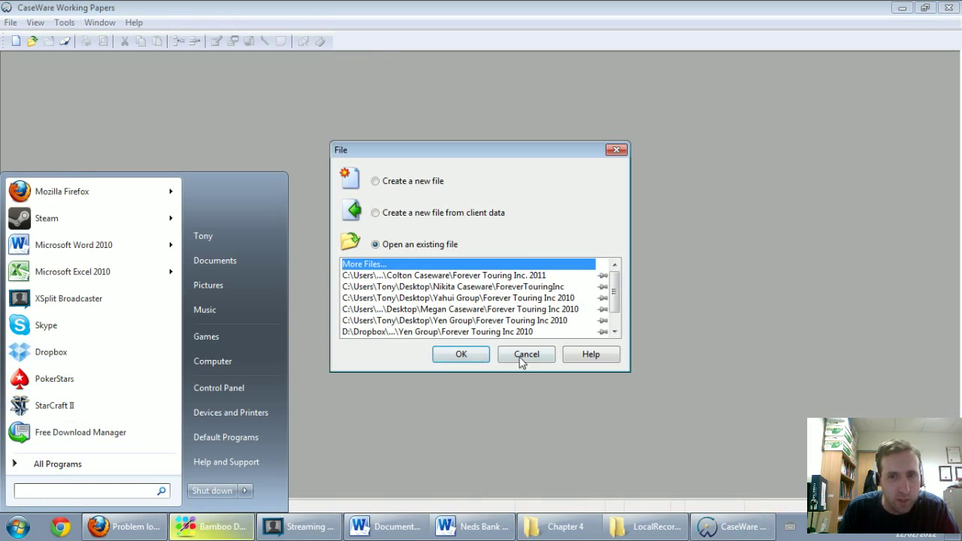
{"action": "left_click", "coordinate": [525, 357]}
{"action": "left_click", "coordinate": [955, 8]}
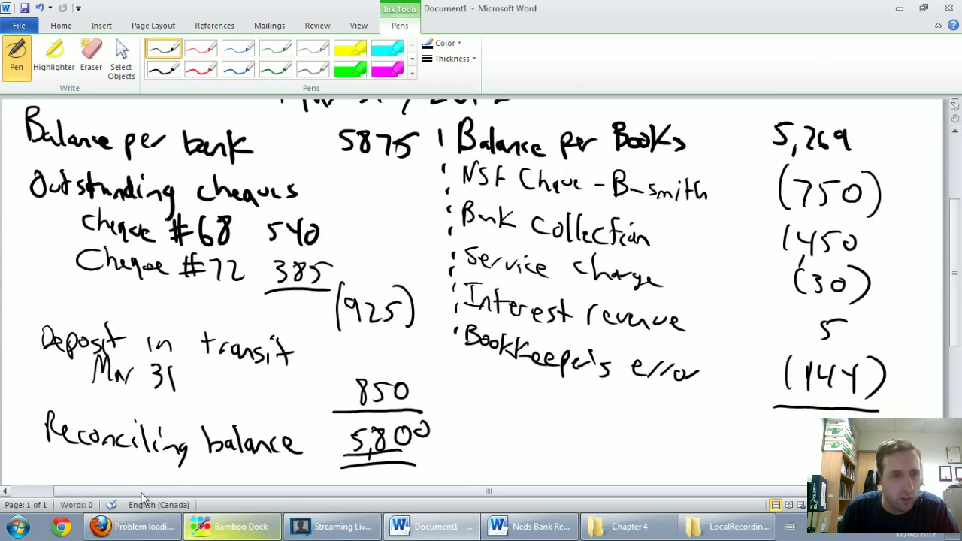
{"action": "key", "text": "super"}
{"action": "type", "text": "cal"}
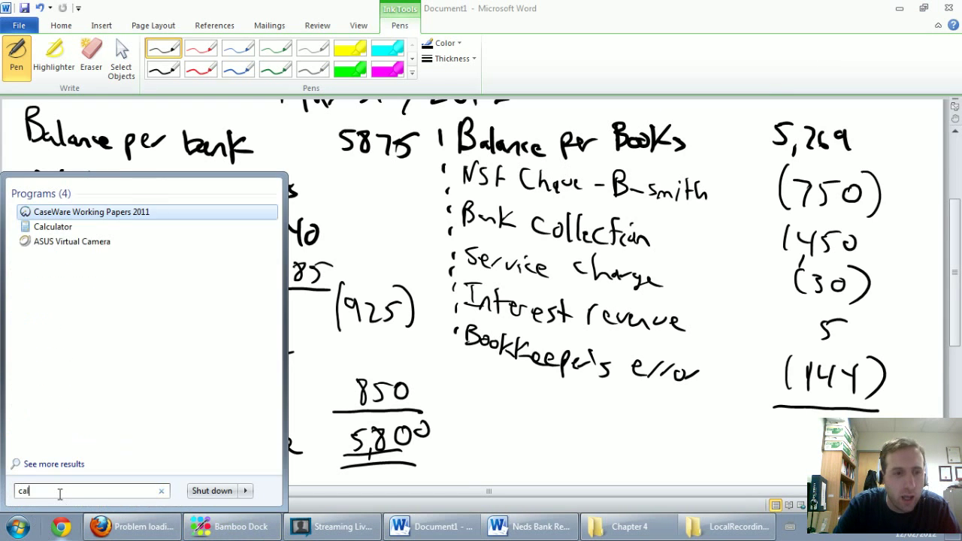
{"action": "type", "text": "c"}
{"action": "key", "text": "Return"}
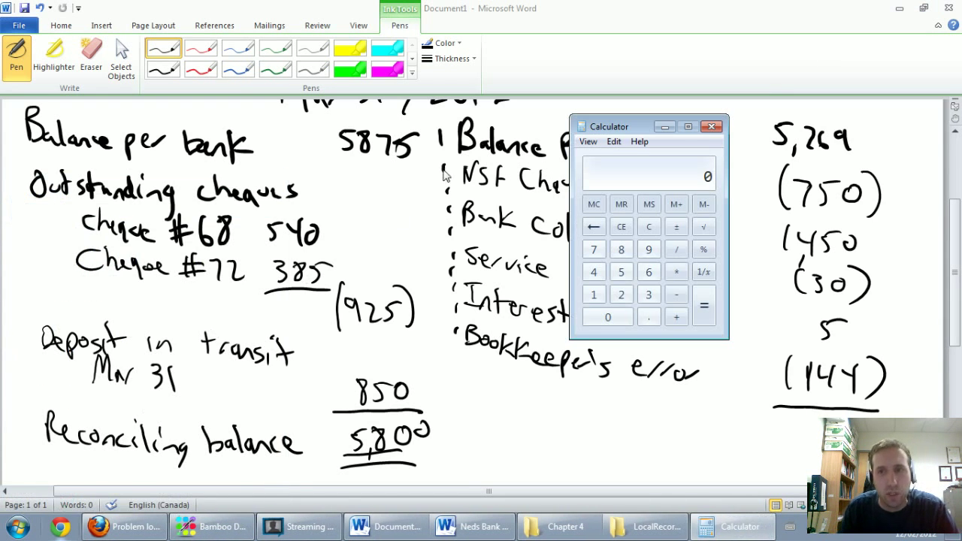
{"action": "mouse_move", "coordinate": [624, 118]}
{"action": "left_mouse_down"}
{"action": "mouse_move", "coordinate": [514, 119]}
{"action": "mouse_move", "coordinate": [351, 144]}
{"action": "left_mouse_up"}
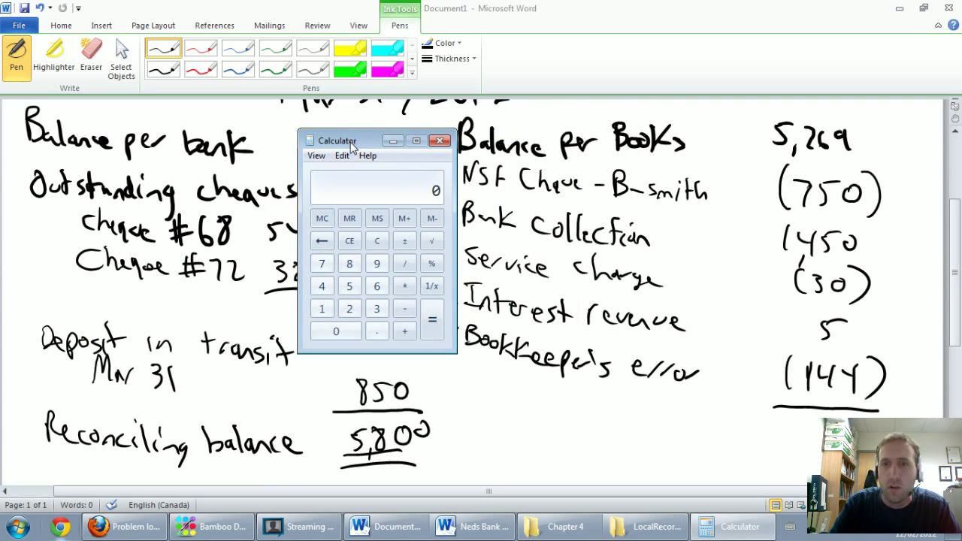
Compute 5269 − 750 + 1450 − 30 + 5 − 144 = 5,800 in Calculator
{"action": "type", "text": "5269 -"}
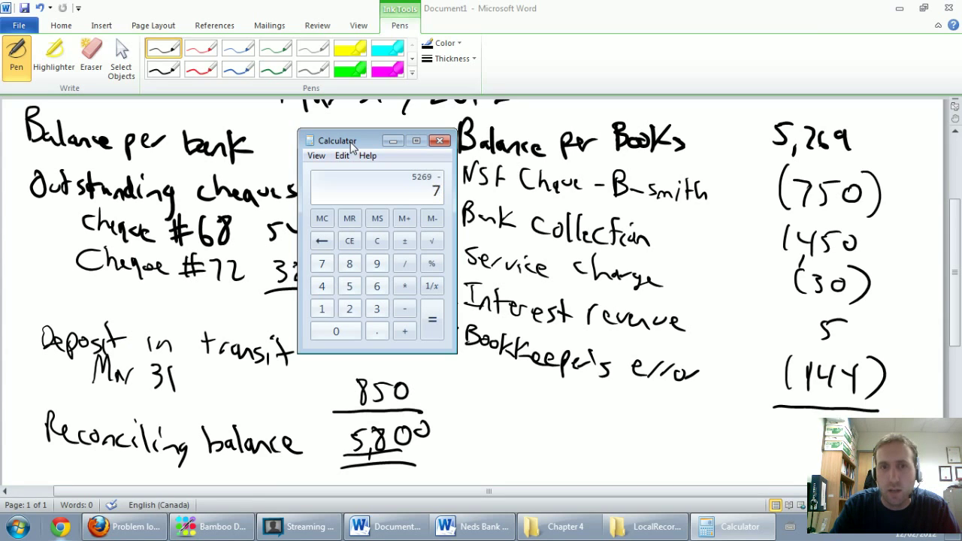
{"action": "key", "text": "plus"}
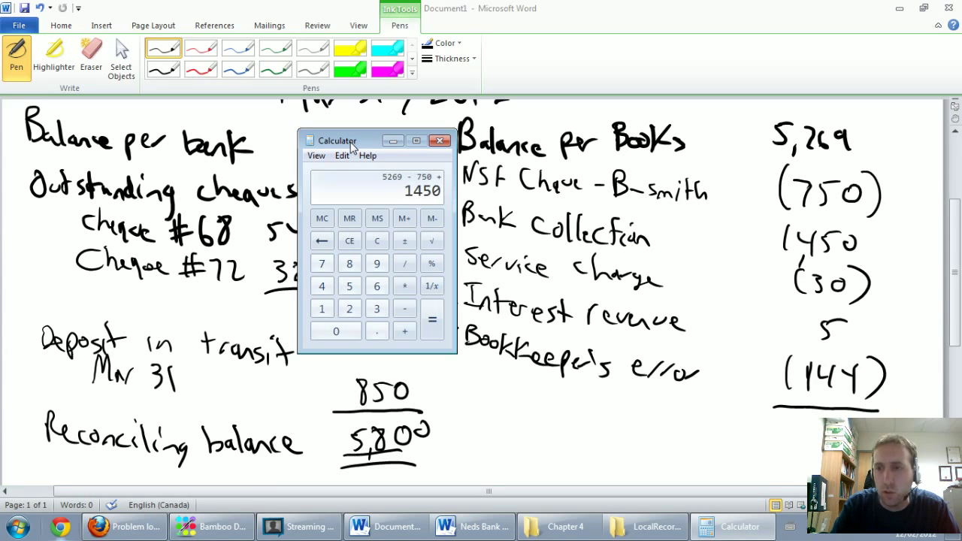
{"action": "key", "text": "minus"}
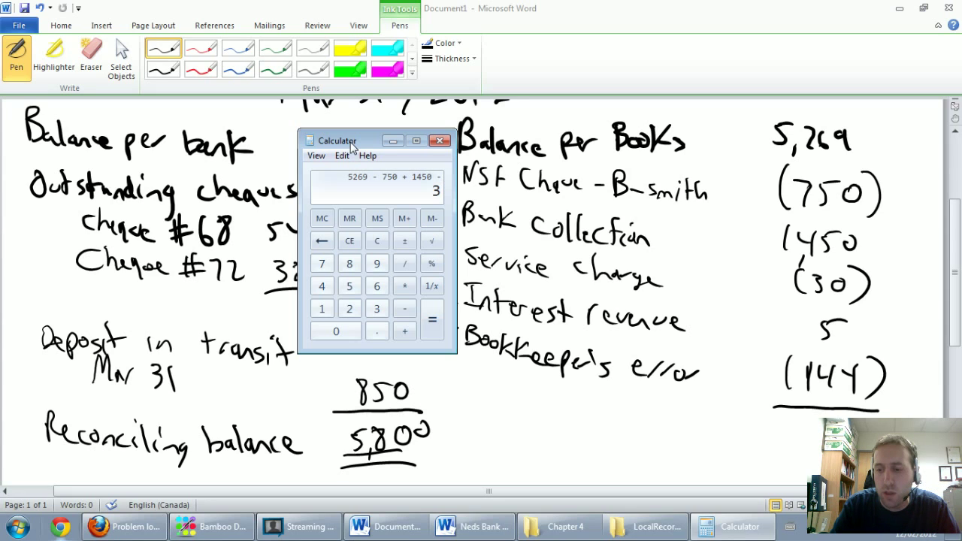
{"action": "key", "text": "plus"}
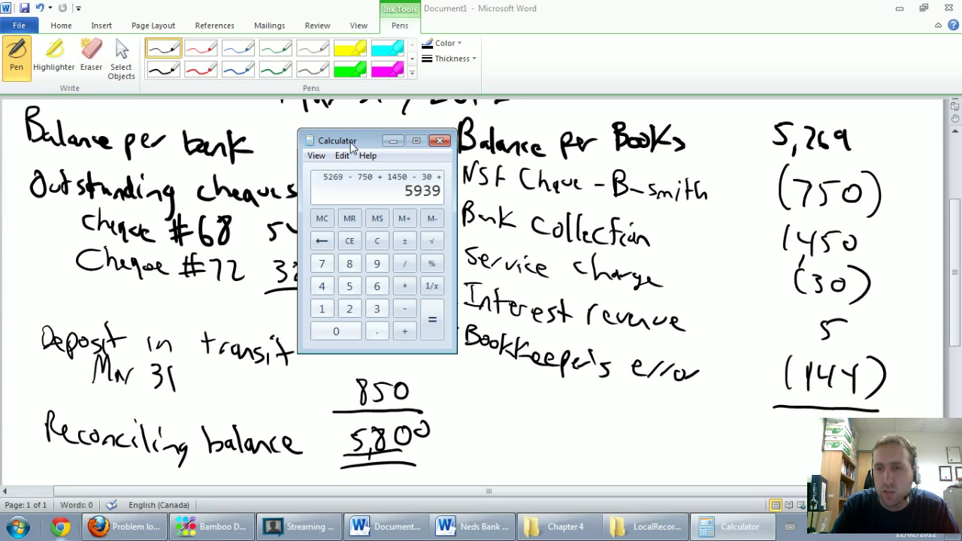
{"action": "type", "text": "5"}
{"action": "key", "text": "minus"}
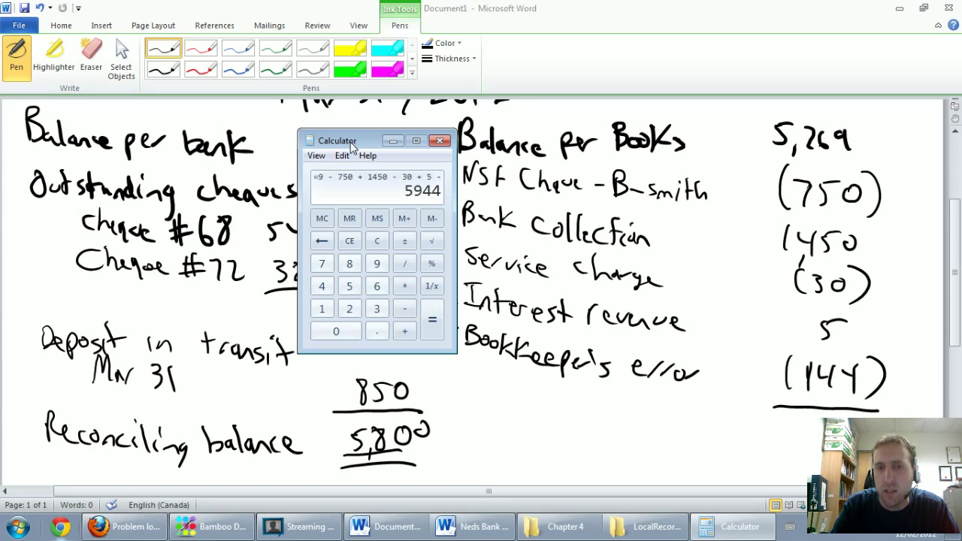
{"action": "key", "text": "Return"}
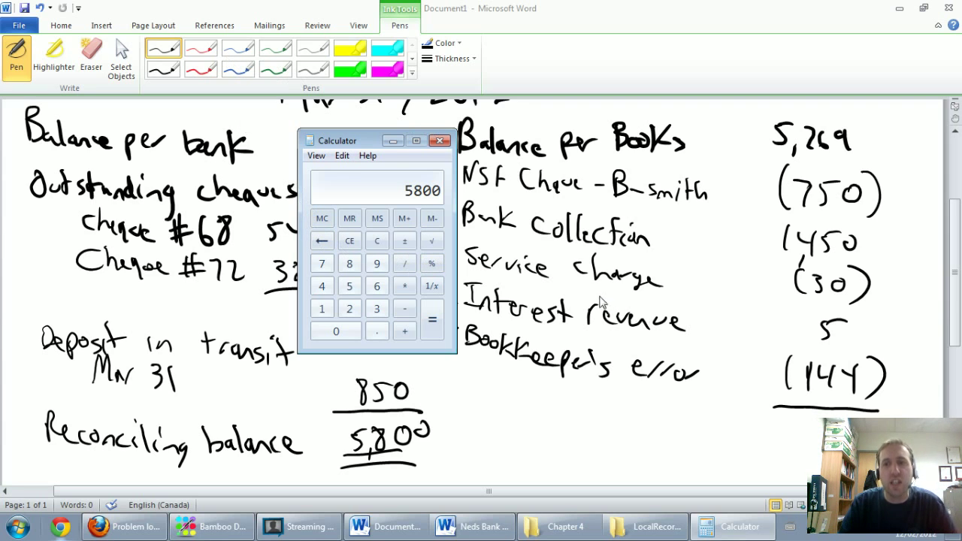
Write the book-side balance, arrow it to the bank's 5,800 labelled 'Reconciling balance', and box 5,269
{"action": "left_click", "coordinate": [565, 294]}
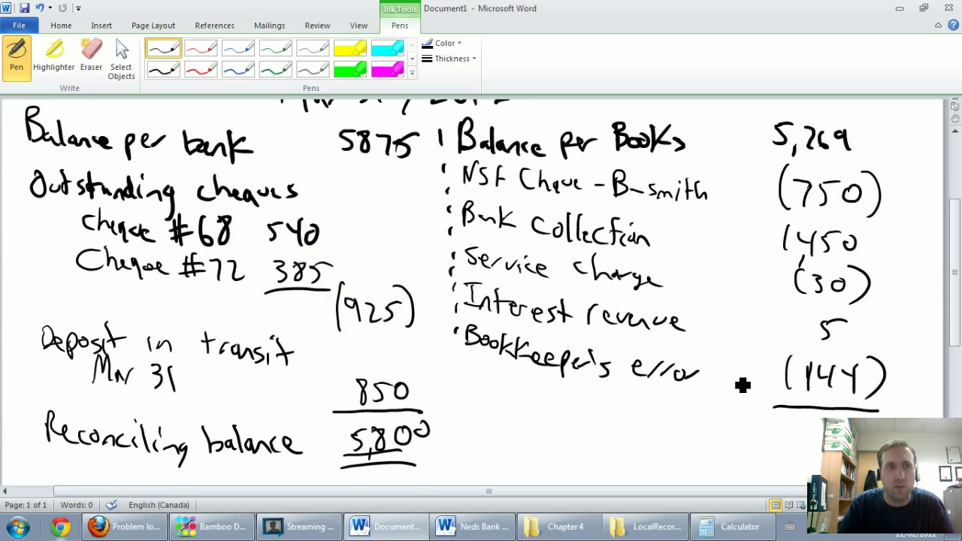
{"action": "mouse_move", "coordinate": [788, 423]}
{"action": "left_mouse_down"}
{"action": "mouse_move", "coordinate": [779, 442]}
{"action": "mouse_move", "coordinate": [805, 442]}
{"action": "mouse_move", "coordinate": [640, 477]}
{"action": "mouse_move", "coordinate": [432, 472]}
{"action": "mouse_move", "coordinate": [442, 476]}
{"action": "left_mouse_up"}
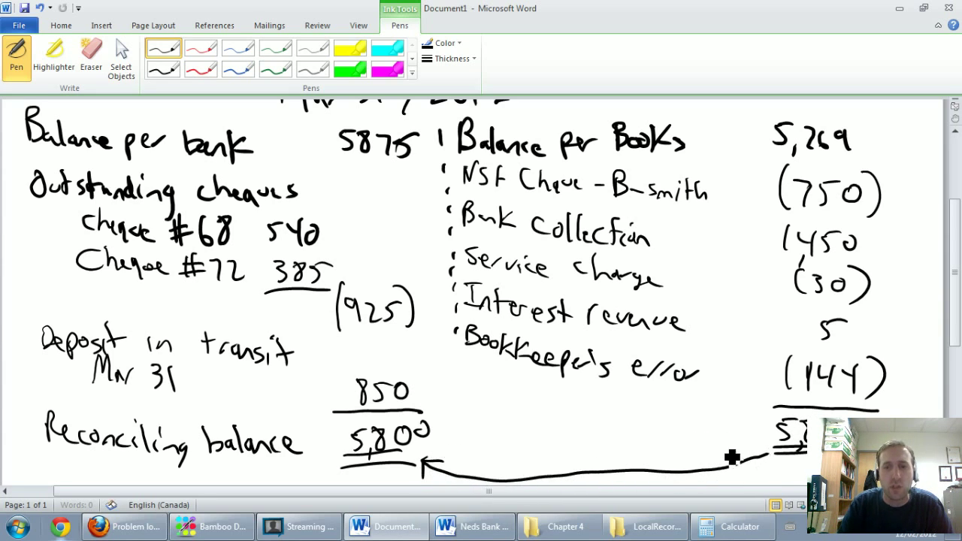
{"action": "left_click_drag", "start_coordinate": [752, 446], "coordinate": [749, 460]}
{"action": "mouse_move", "coordinate": [494, 410]}
{"action": "left_mouse_down"}
{"action": "mouse_move", "coordinate": [502, 432]}
{"action": "mouse_move", "coordinate": [593, 426]}
{"action": "mouse_move", "coordinate": [634, 449]}
{"action": "left_mouse_up"}
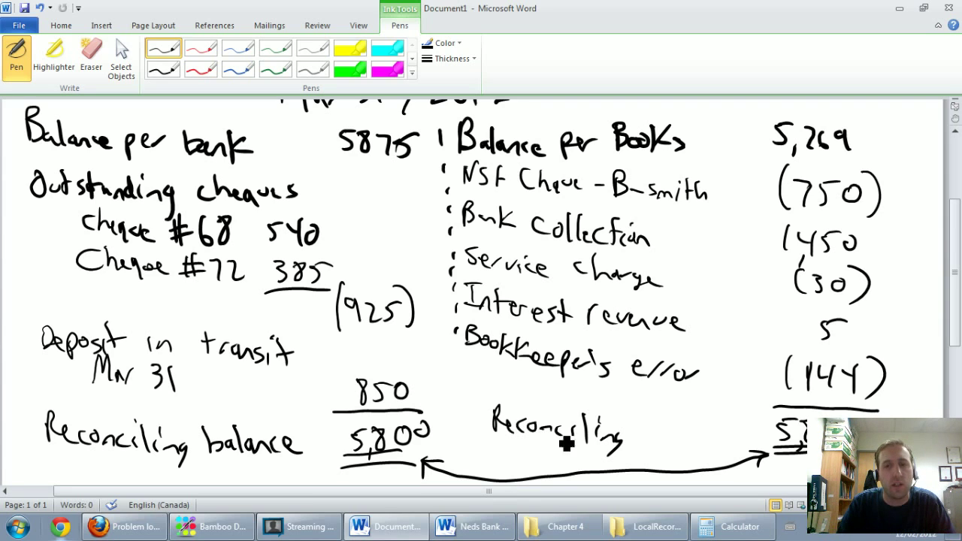
{"action": "mouse_move", "coordinate": [644, 418]}
{"action": "left_mouse_down"}
{"action": "mouse_move", "coordinate": [651, 448]}
{"action": "mouse_move", "coordinate": [733, 453]}
{"action": "left_mouse_up"}
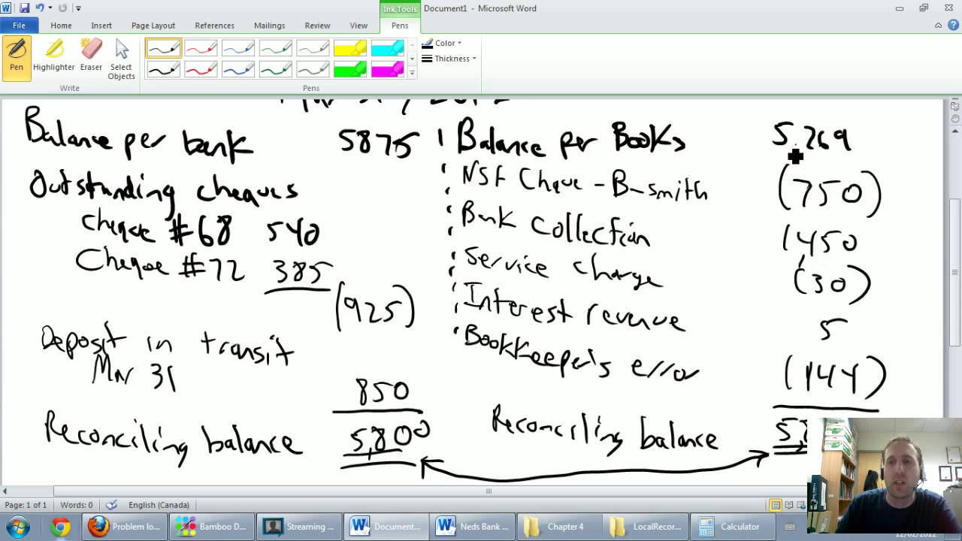
{"action": "mouse_move", "coordinate": [788, 146]}
{"action": "left_mouse_down"}
{"action": "mouse_move", "coordinate": [787, 159]}
{"action": "mouse_move", "coordinate": [858, 156]}
{"action": "left_mouse_up"}
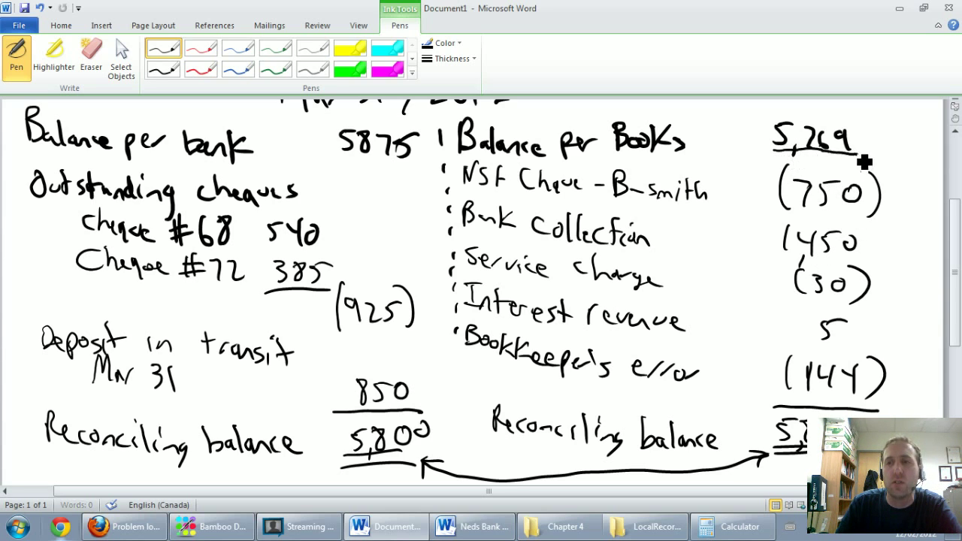
{"action": "mouse_move", "coordinate": [764, 118]}
{"action": "left_mouse_down"}
{"action": "mouse_move", "coordinate": [764, 152]}
{"action": "mouse_move", "coordinate": [838, 113]}
{"action": "mouse_move", "coordinate": [860, 130]}
{"action": "mouse_move", "coordinate": [859, 156]}
{"action": "left_mouse_up"}
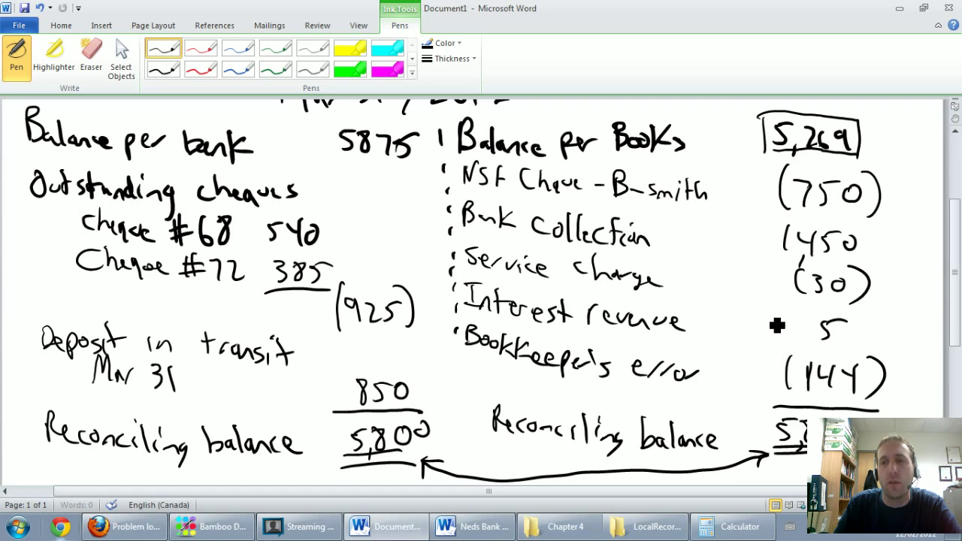
Draw circled 1 and 2, then 3 by the service charge, then 4 and 5 beside the Books amounts
{"action": "mouse_move", "coordinate": [762, 192]}
{"action": "left_mouse_down"}
{"action": "mouse_move", "coordinate": [744, 198]}
{"action": "mouse_move", "coordinate": [763, 241]}
{"action": "mouse_move", "coordinate": [767, 226]}
{"action": "left_mouse_up"}
{"action": "mouse_move", "coordinate": [755, 275]}
{"action": "left_mouse_down"}
{"action": "mouse_move", "coordinate": [761, 292]}
{"action": "mouse_move", "coordinate": [759, 273]}
{"action": "left_mouse_up"}
{"action": "mouse_move", "coordinate": [763, 316]}
{"action": "left_mouse_down"}
{"action": "mouse_move", "coordinate": [770, 310]}
{"action": "mouse_move", "coordinate": [764, 316]}
{"action": "left_mouse_up"}
{"action": "mouse_move", "coordinate": [755, 361]}
{"action": "left_mouse_down"}
{"action": "mouse_move", "coordinate": [775, 376]}
{"action": "mouse_move", "coordinate": [765, 373]}
{"action": "left_mouse_up"}
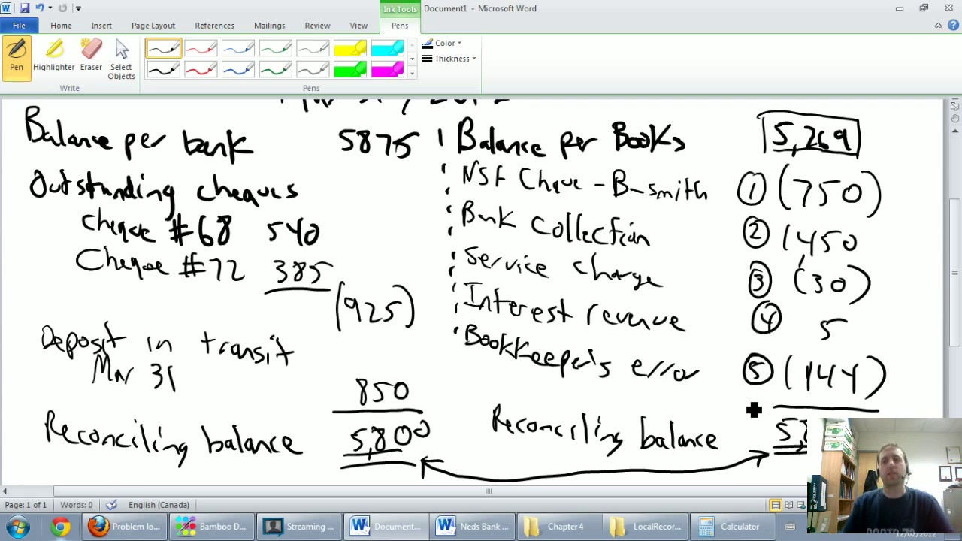